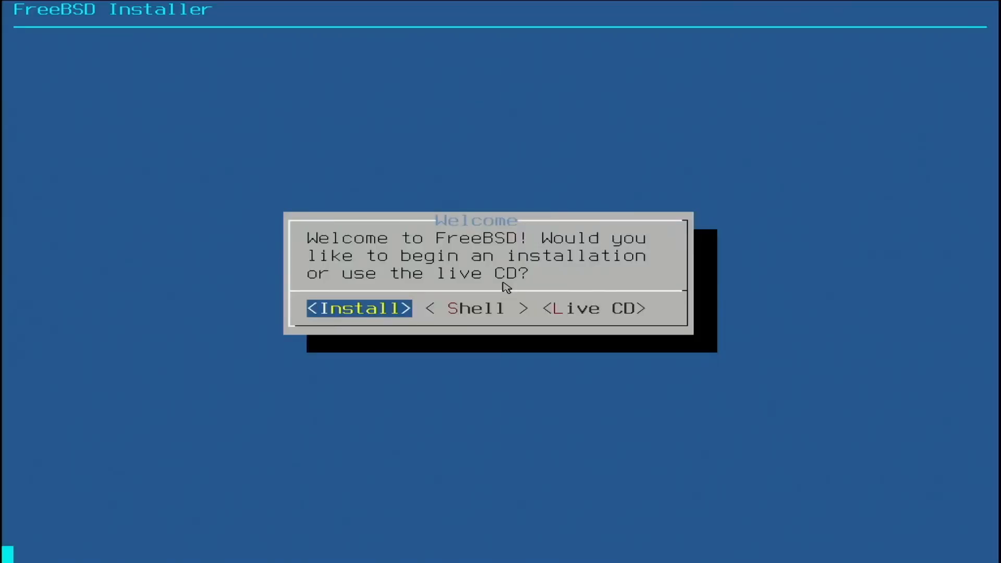
Step: Begin the FreeBSD installation with the default keymap and set the hostname to fbsd135.local
key(Return)
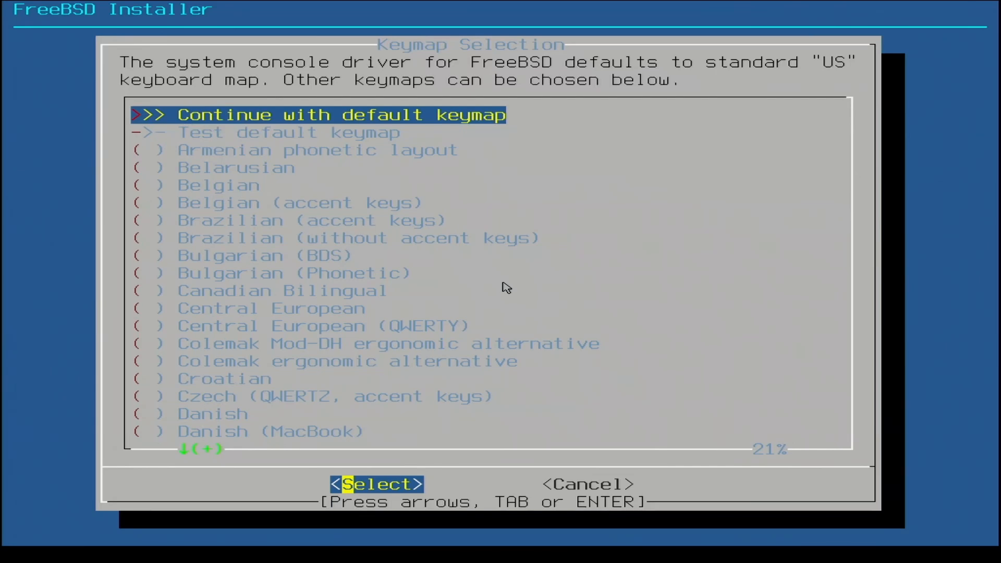
key(Return)
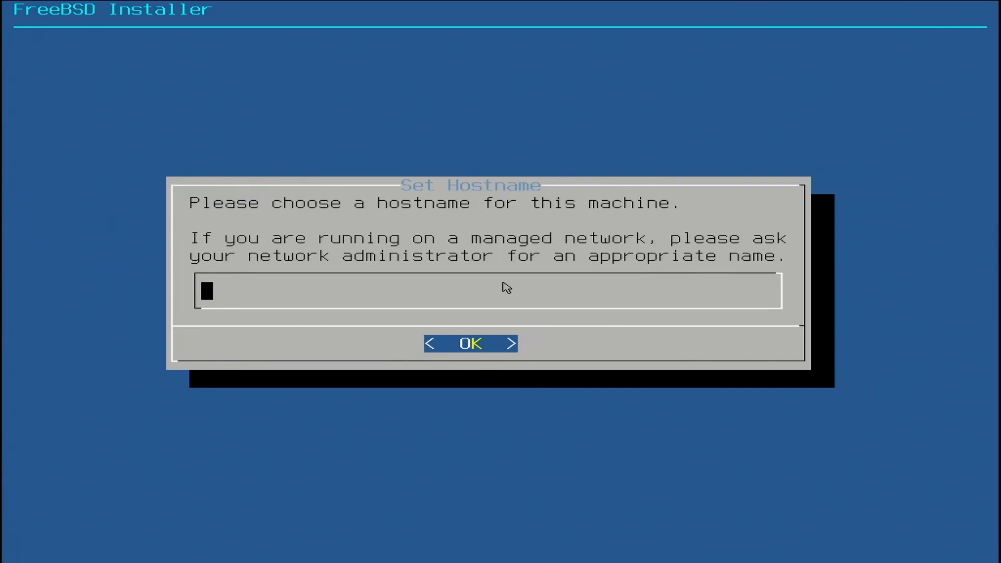
text(fbsd135.local)
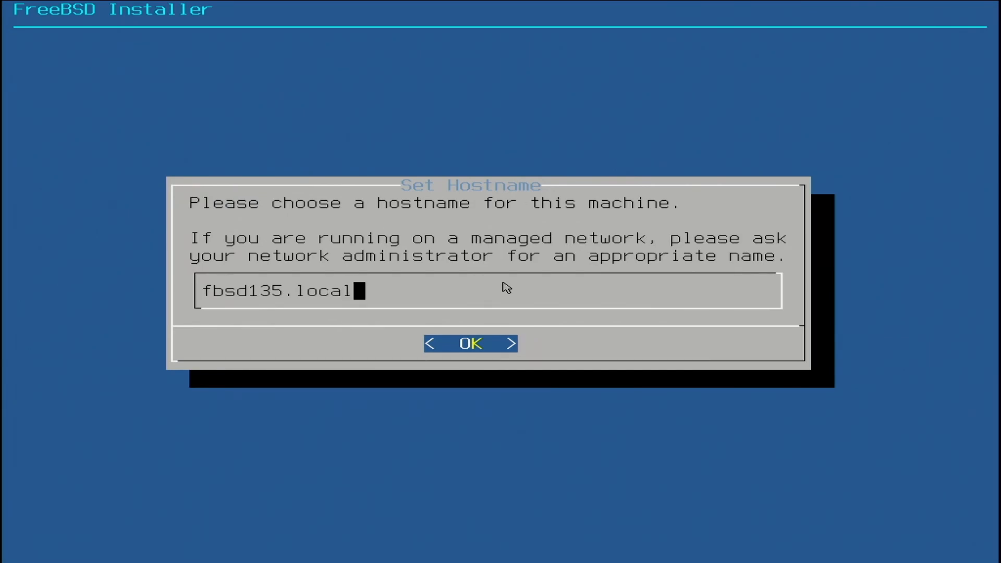
key(Return)
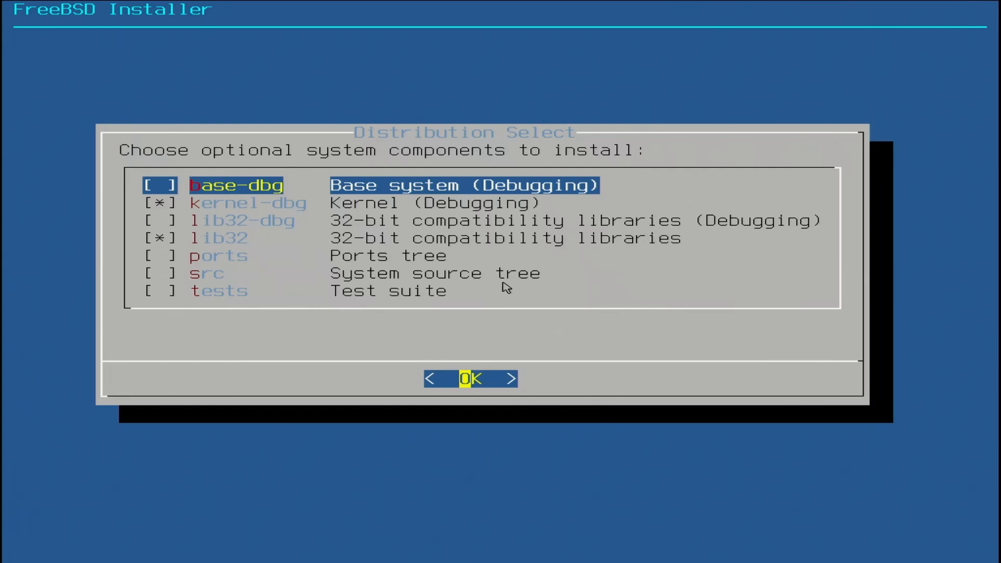
Step: Exclude the kernel-dbg and lib32 components, include the src system source tree, and accept the component selection
key(Down)
key(space)
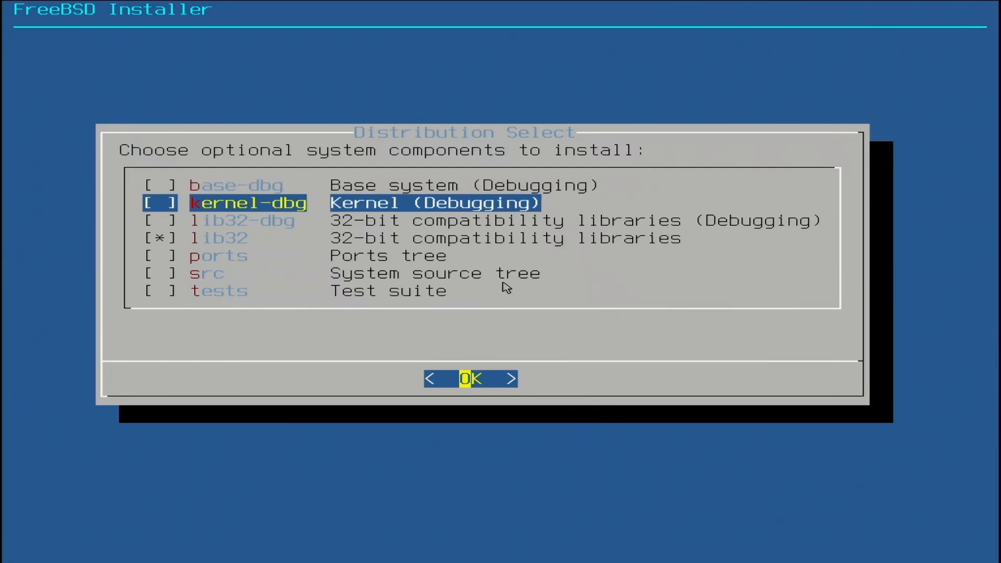
key(Down)
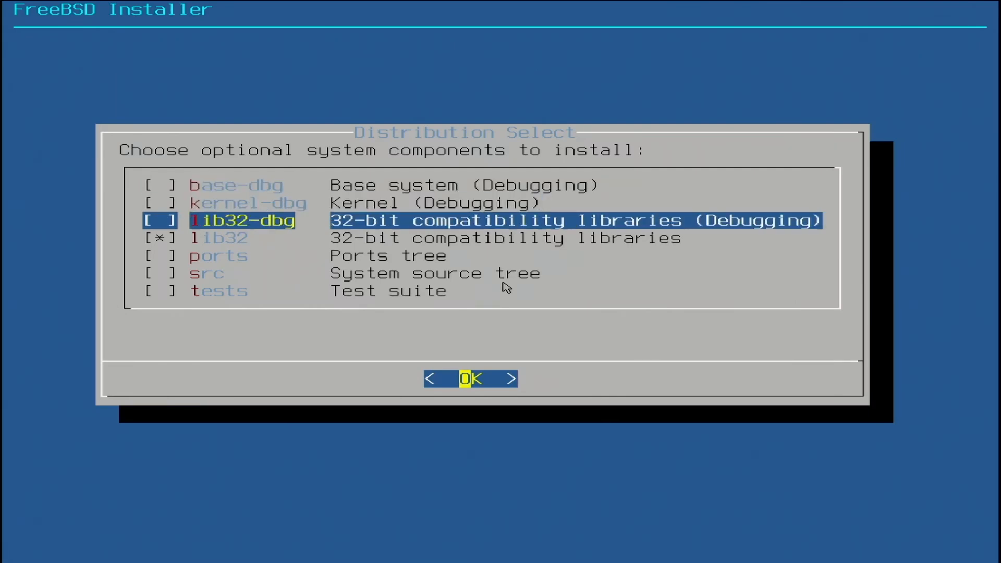
key(Down)
key(space)
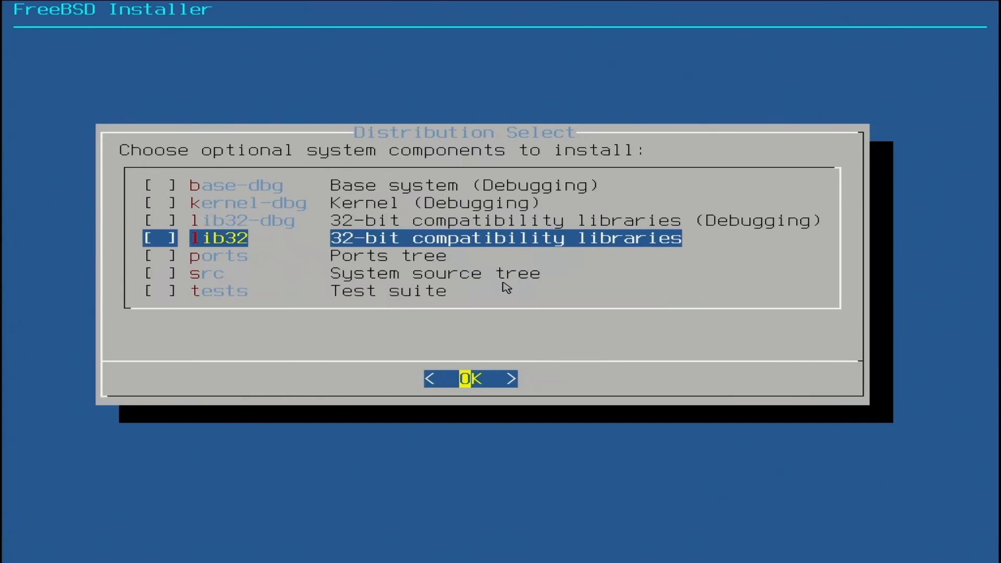
key(Down)
key(Down)
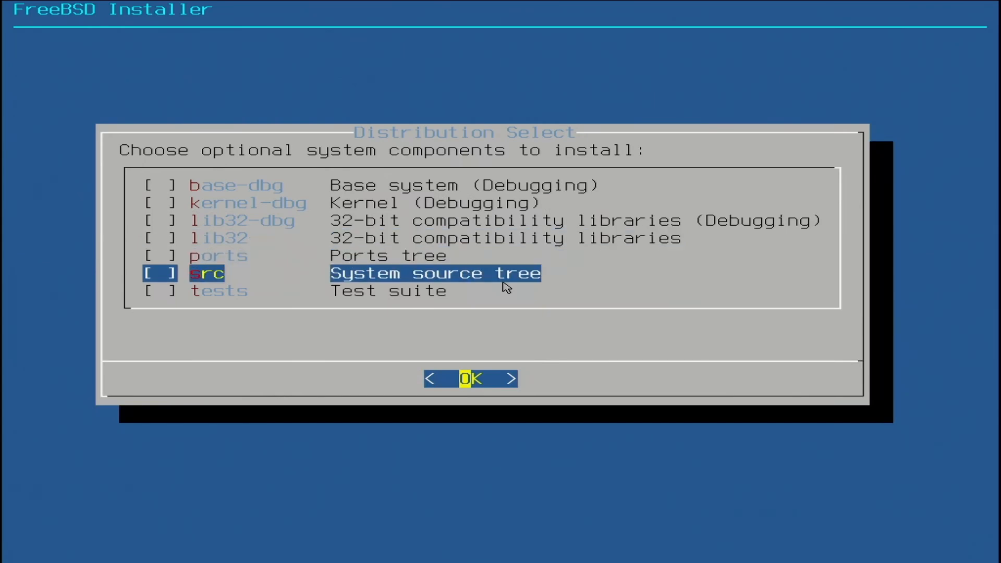
key(space)
key(Return)
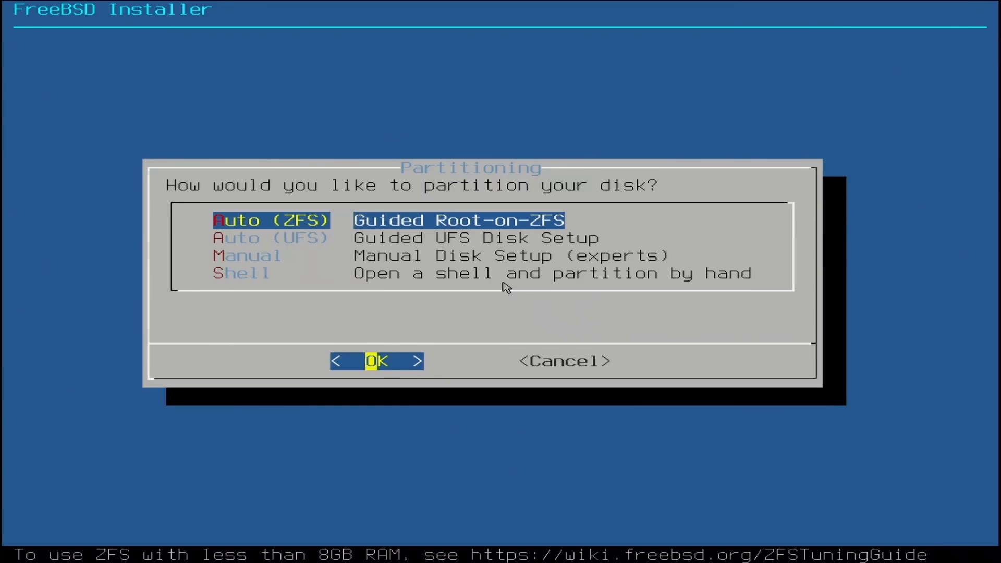
Step: Choose guided Root-on-ZFS partitioning and set the pool's virtual device type to raidz1
key(Return)
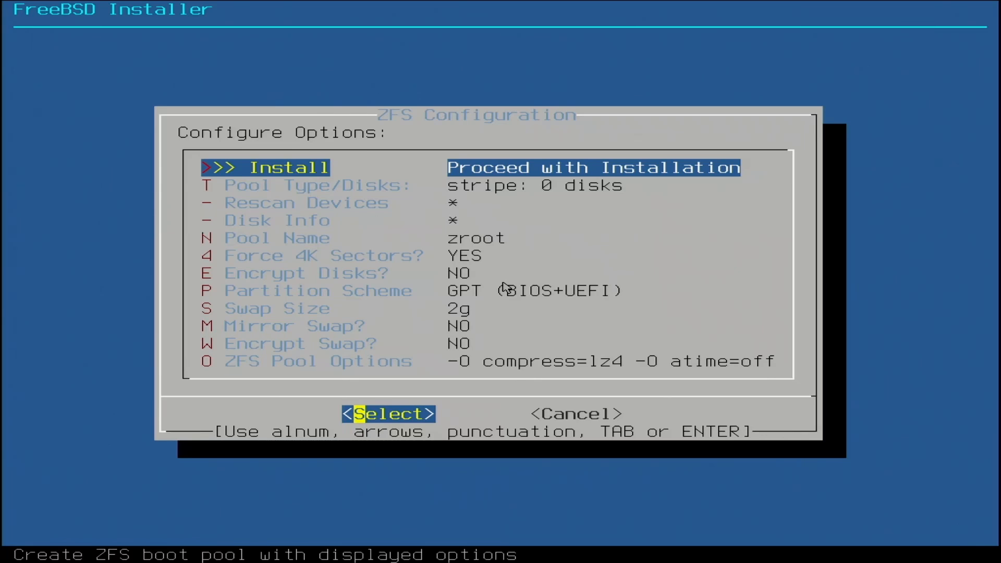
key(Down)
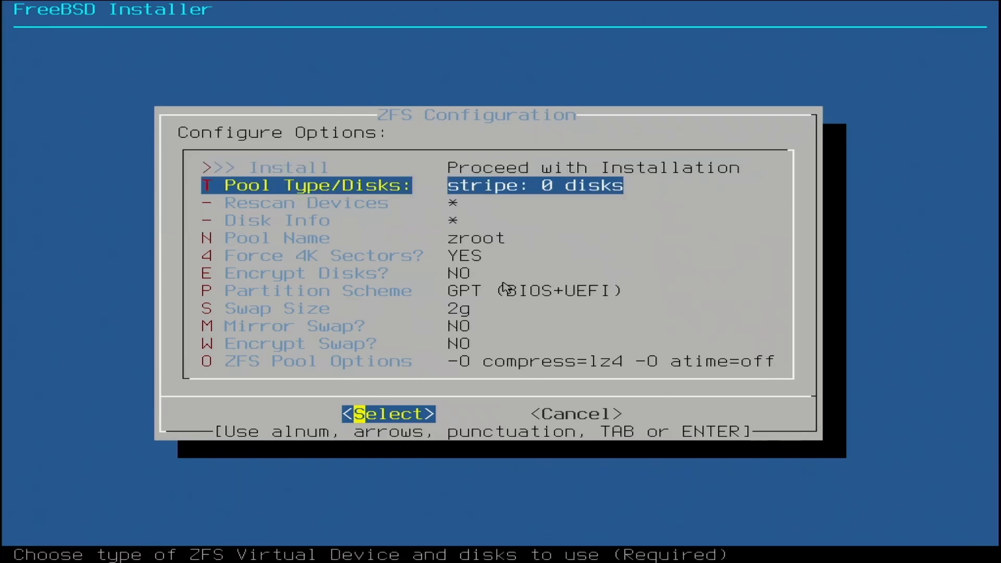
key(Return)
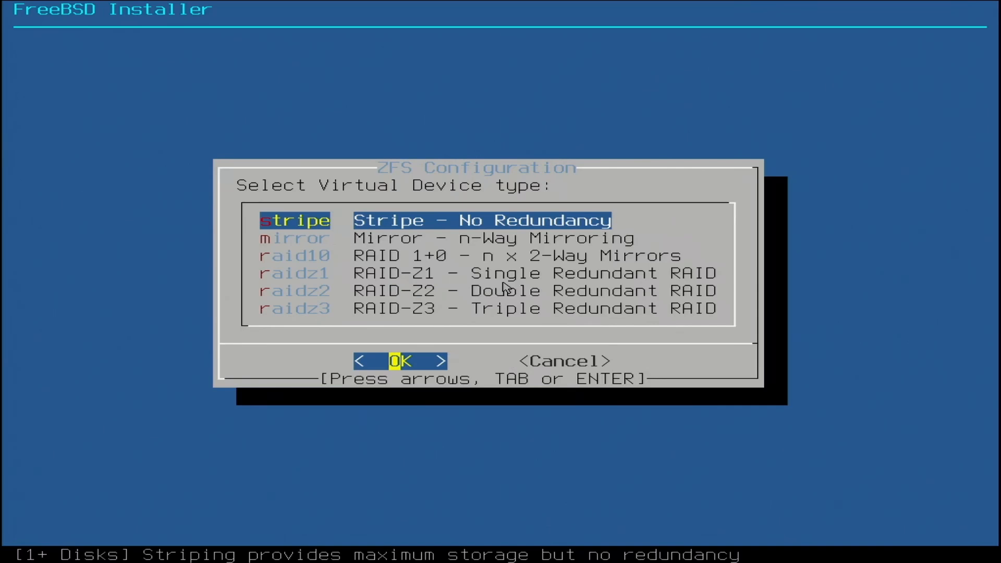
key(Down)
key(Down)
key(Down)
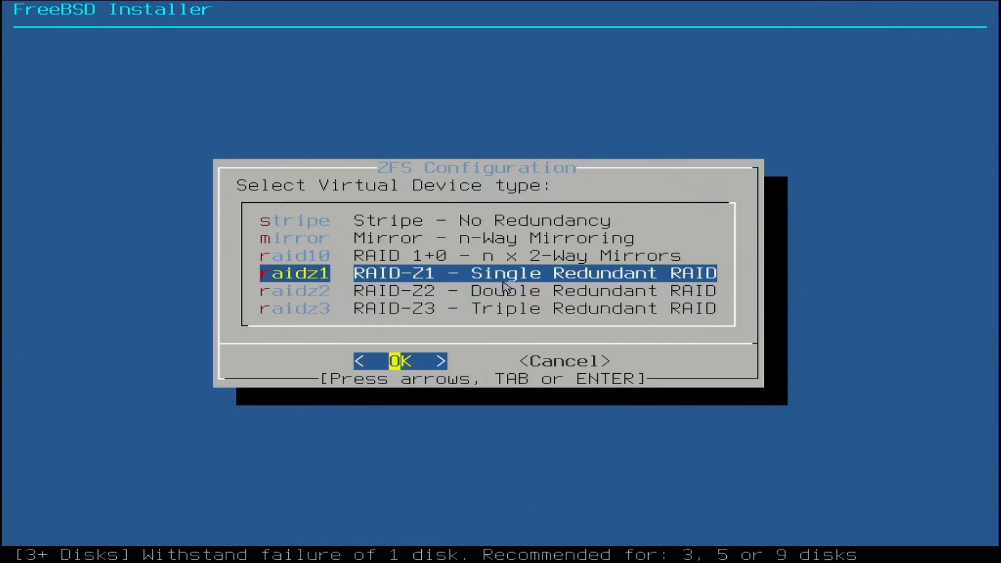
key(Return)
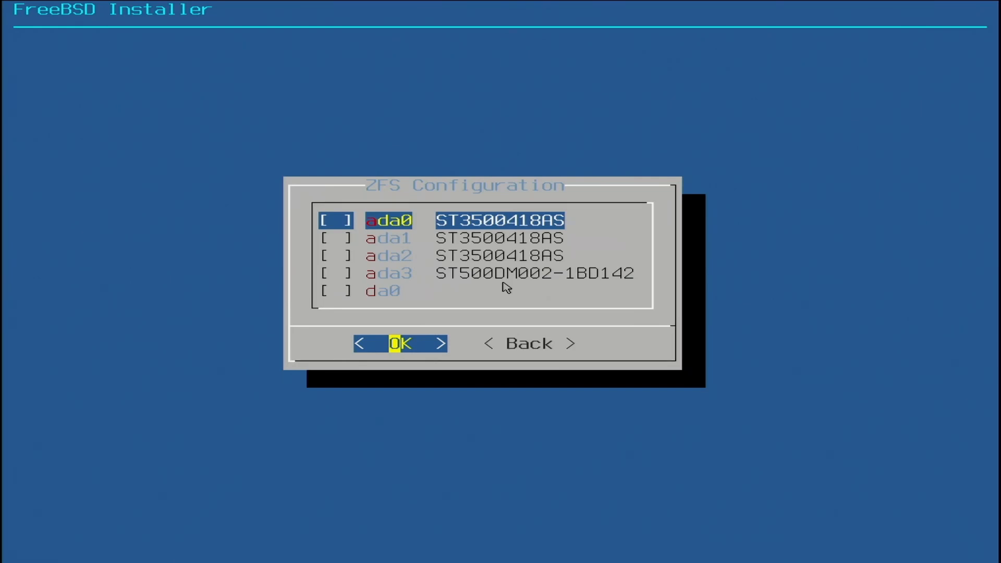
Step: Add the disks ada0, ada1, ada2 and ada3 to the RAID-Z1 pool
key(space)
key(Down)
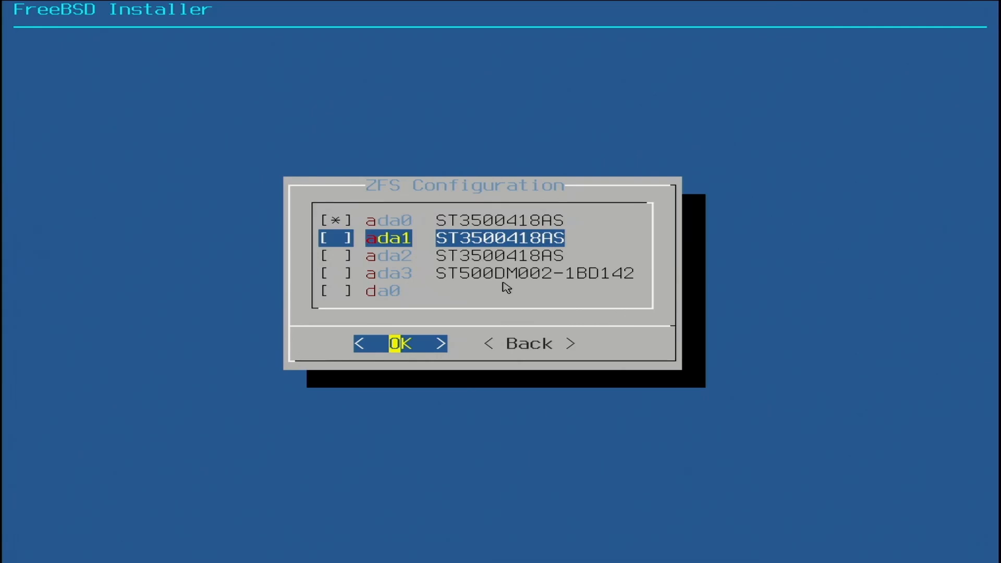
key(space)
key(Down)
key(space)
key(Down)
key(space)
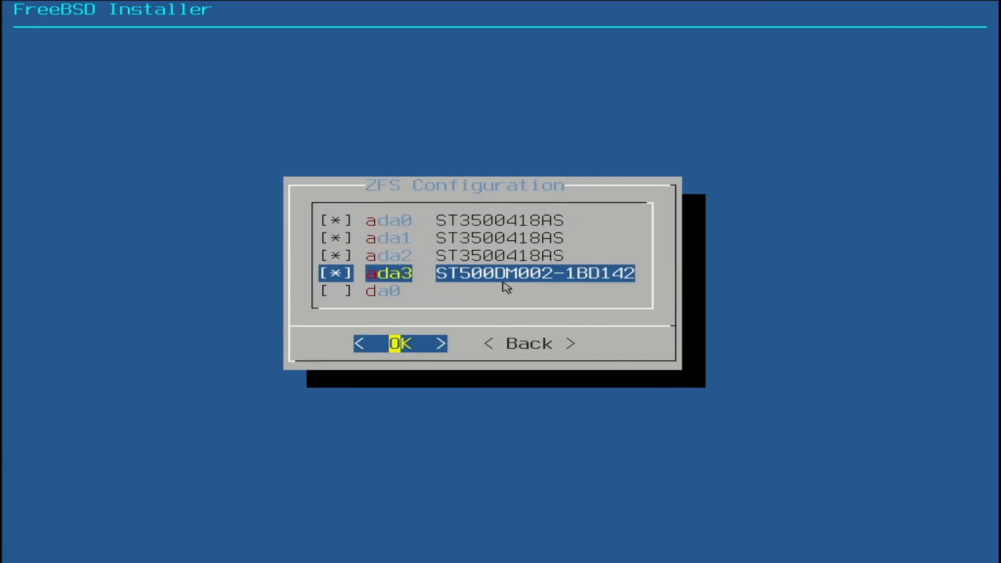
key(Return)
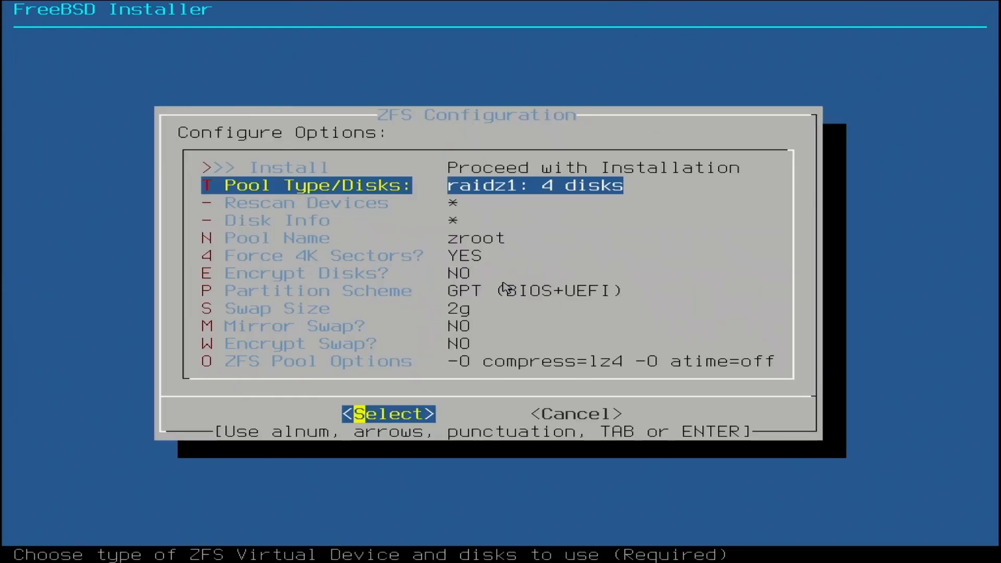
Step: Set the swap size in the ZFS configuration to 8g
key(Down)
key(Down)
key(Down)
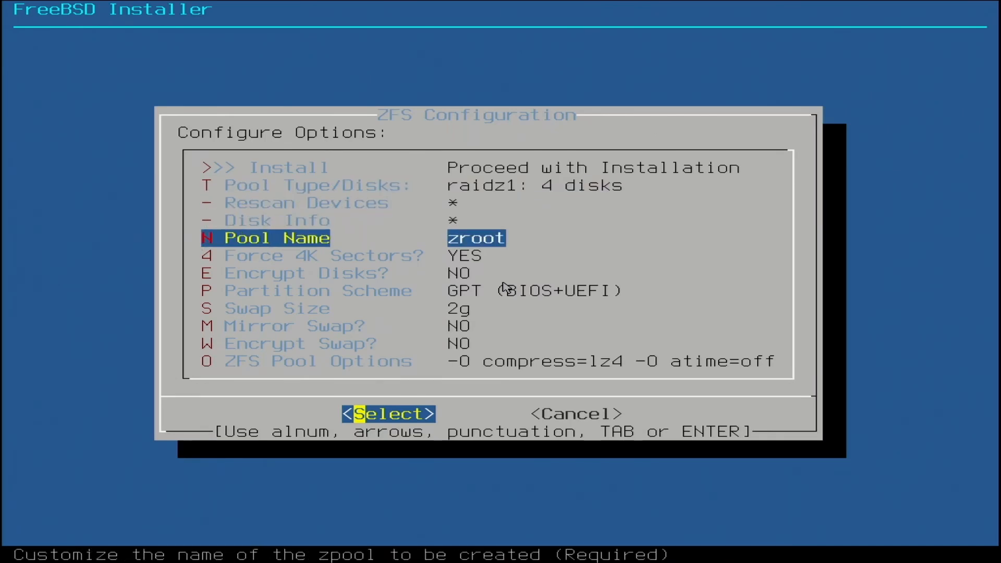
key(Down)
key(Down)
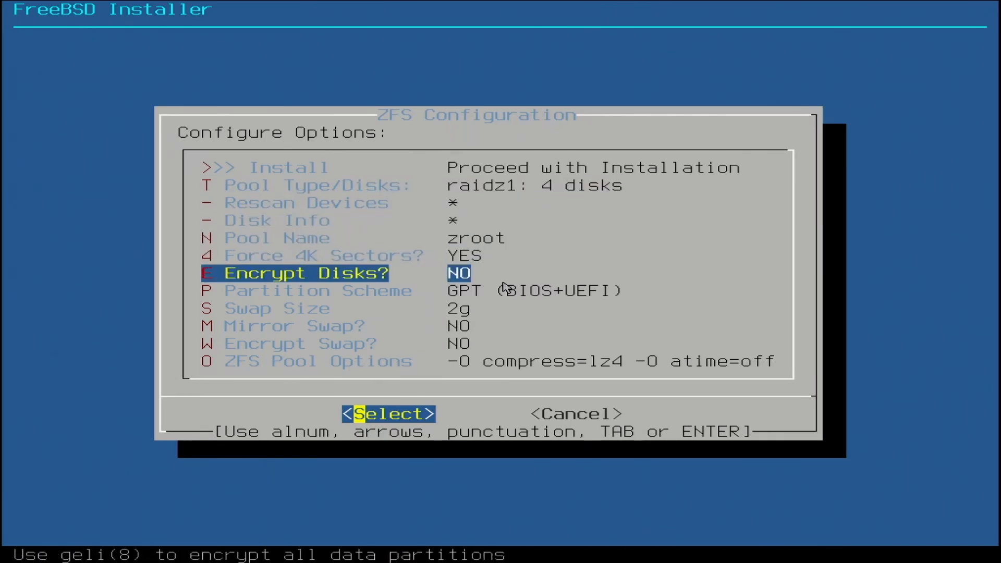
key(Down)
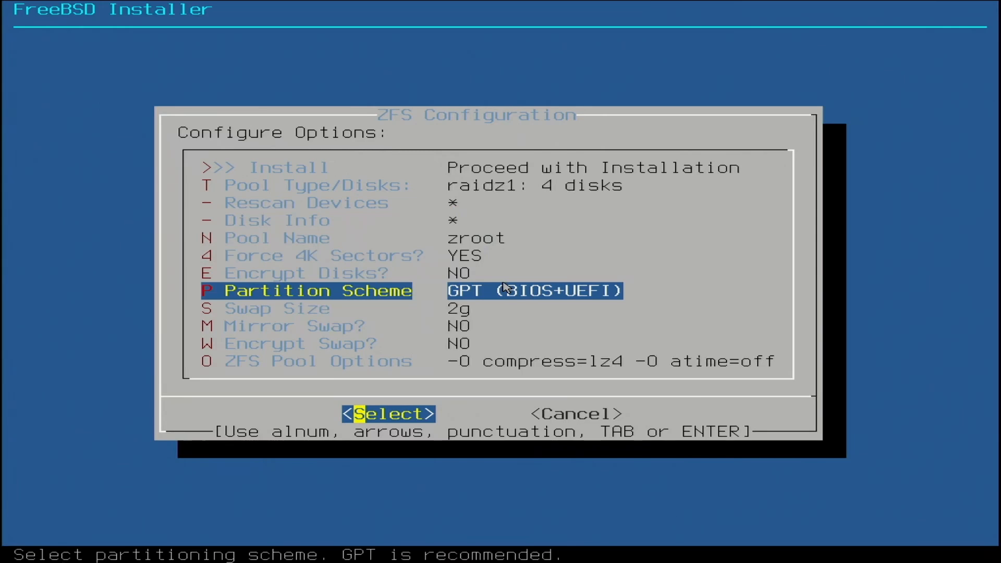
key(Down)
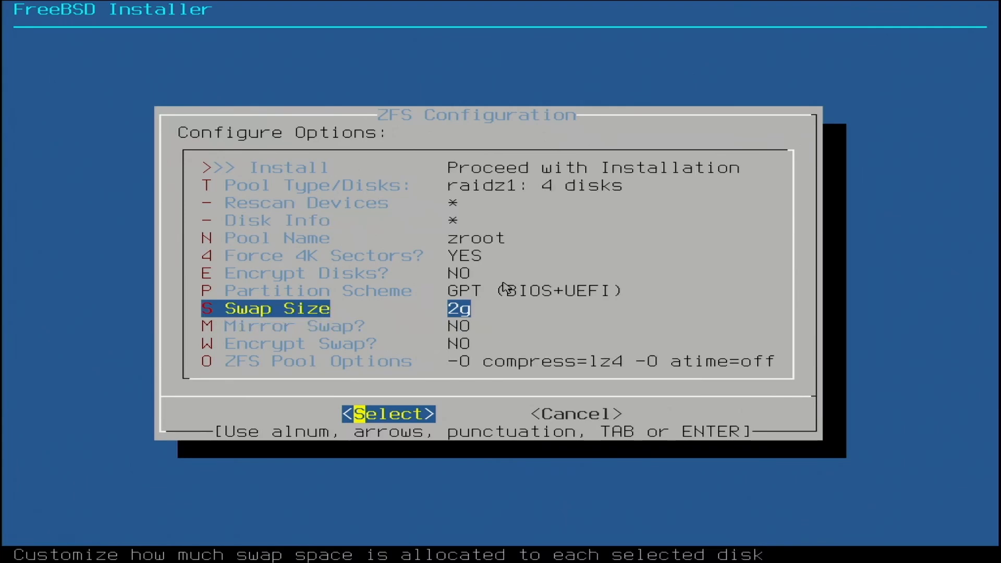
key(Return)
key(BackSpace)
key(BackSpace)
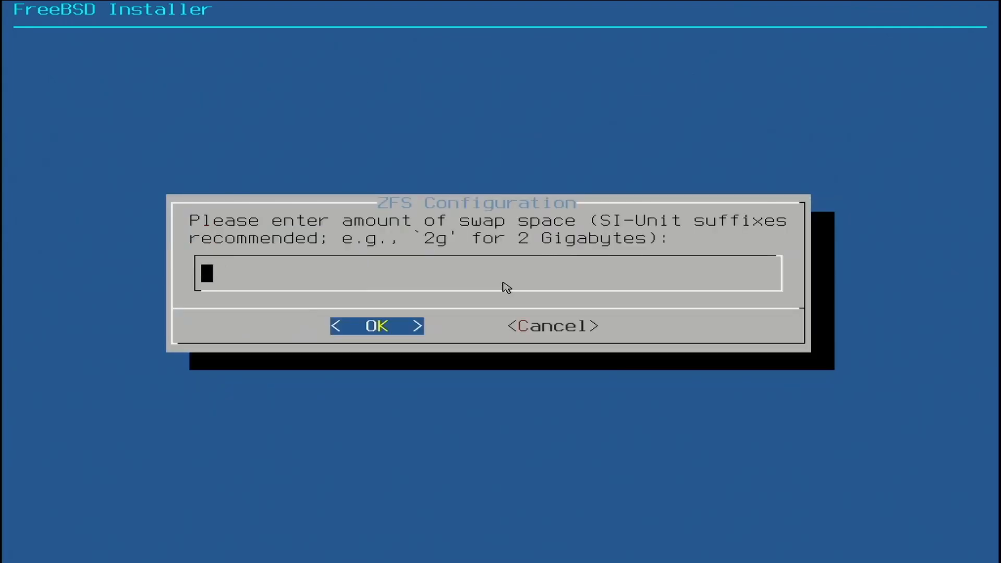
text(8g)
key(Return)
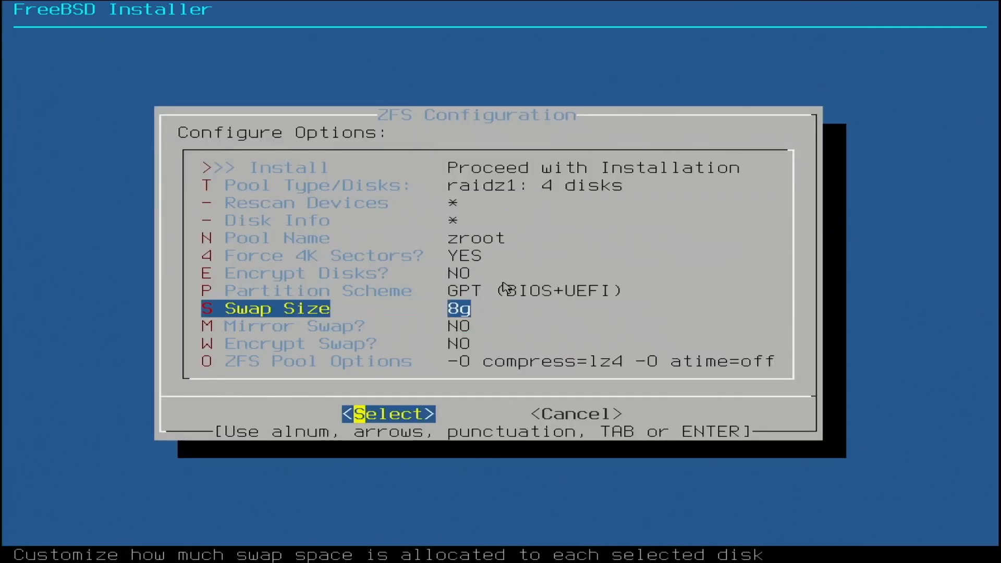
Step: Enable swap mirroring in the ZFS configuration
key(Down)
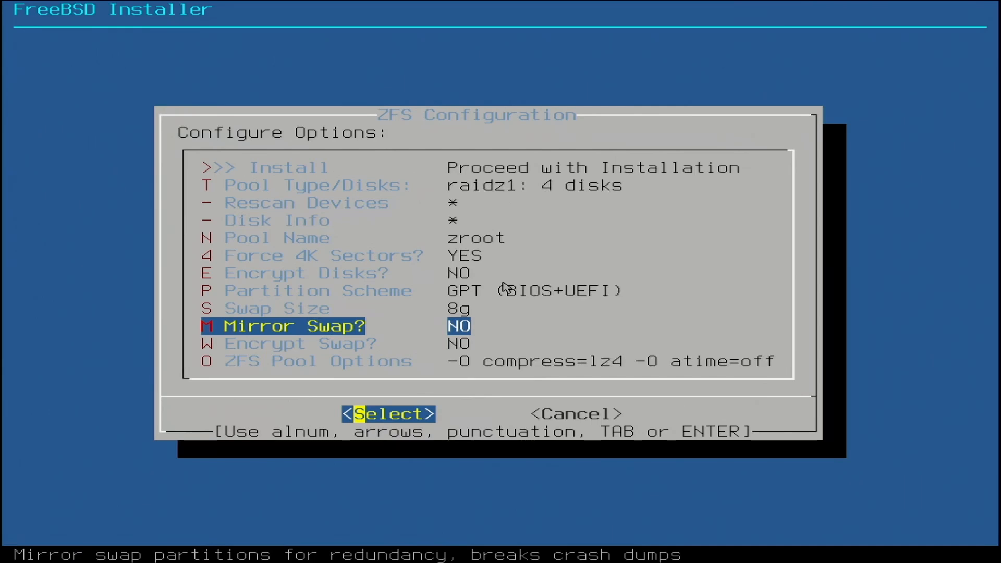
key(Return)
key(Down)
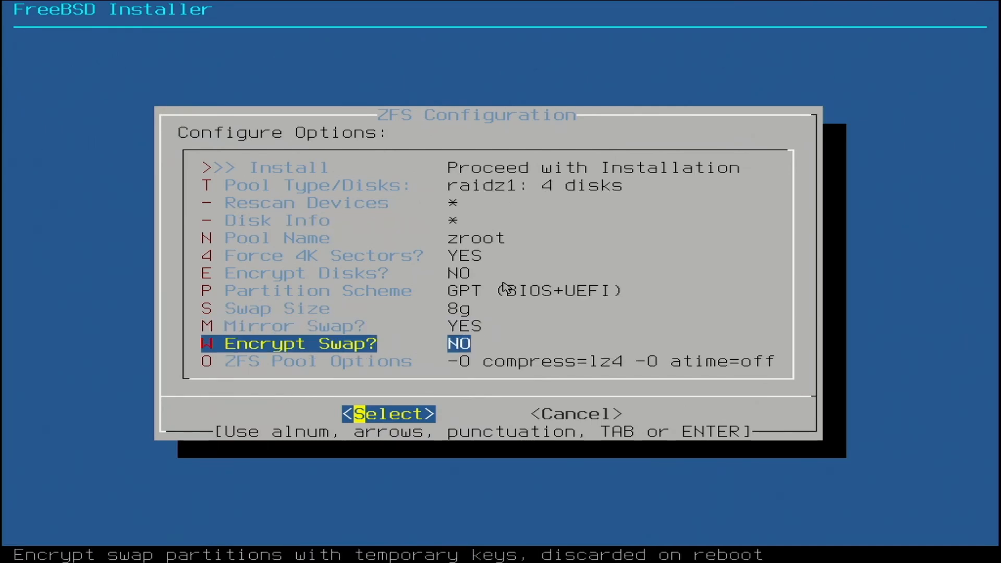
key(Down)
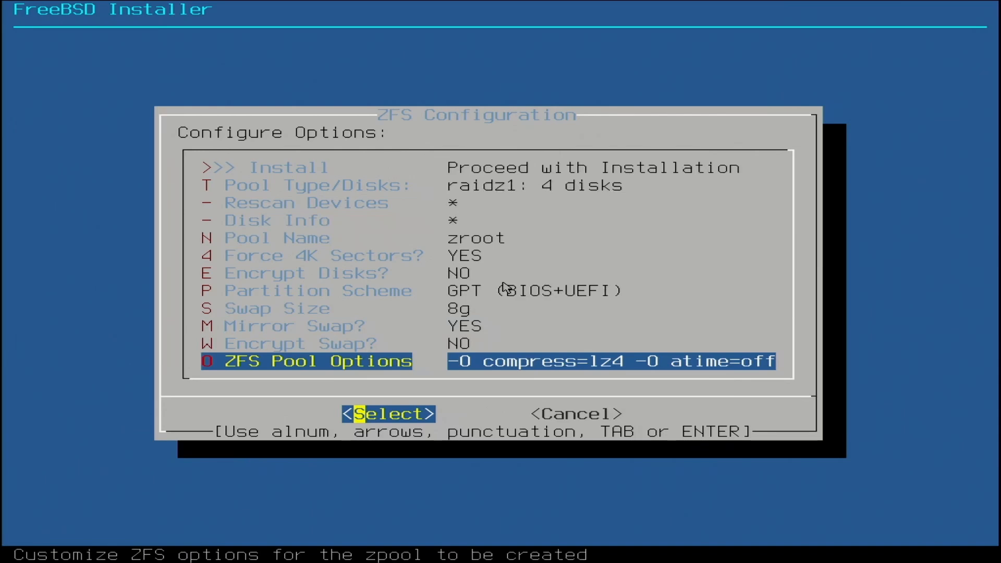
Step: Proceed with the installation using the configured ZFS options and confirm destroying the contents of ada0 to ada3
key(Up)
key(Up)
key(Up)
key(Up)
key(Up)
key(Up)
key(Up)
key(Up)
key(Up)
key(Up)
key(Up)
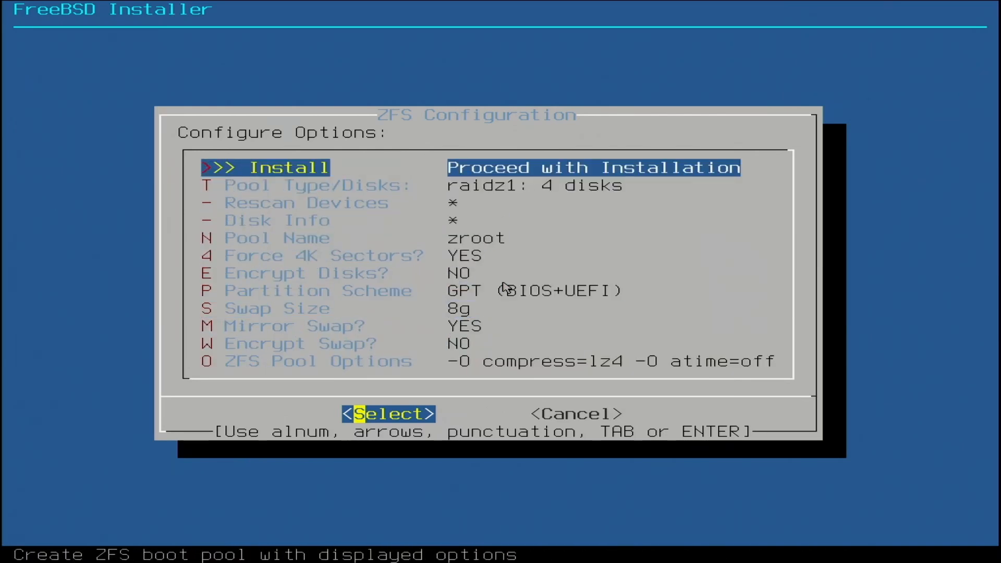
key(Return)
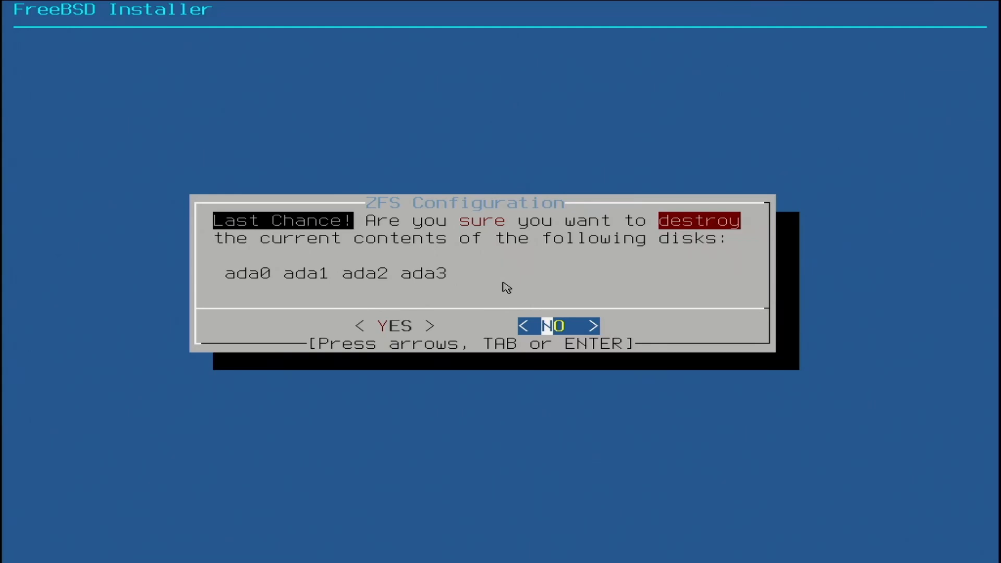
key(Left)
key(Return)
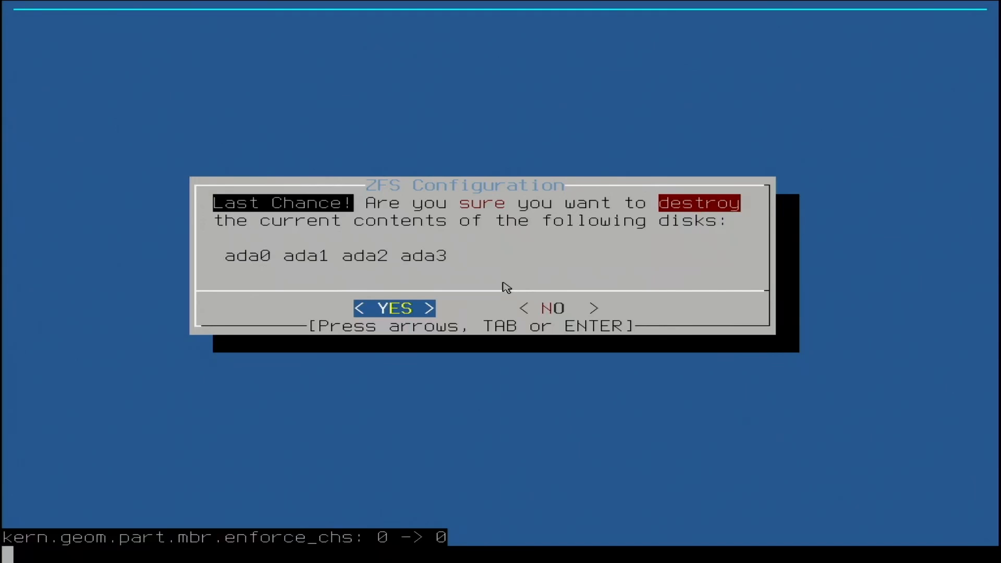
key(Return)
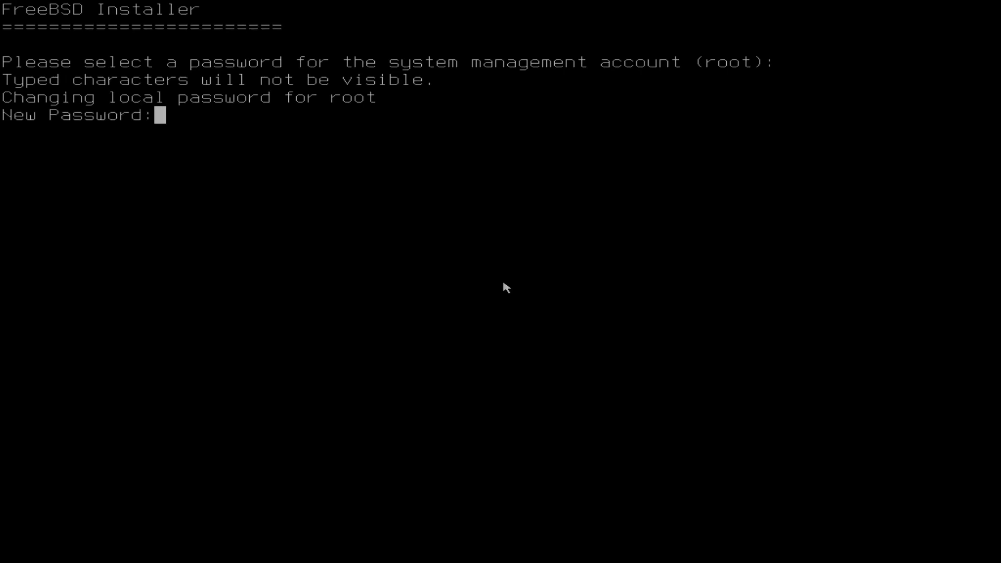
Step: Enter the new root account password and retype it to confirm
key(Return)
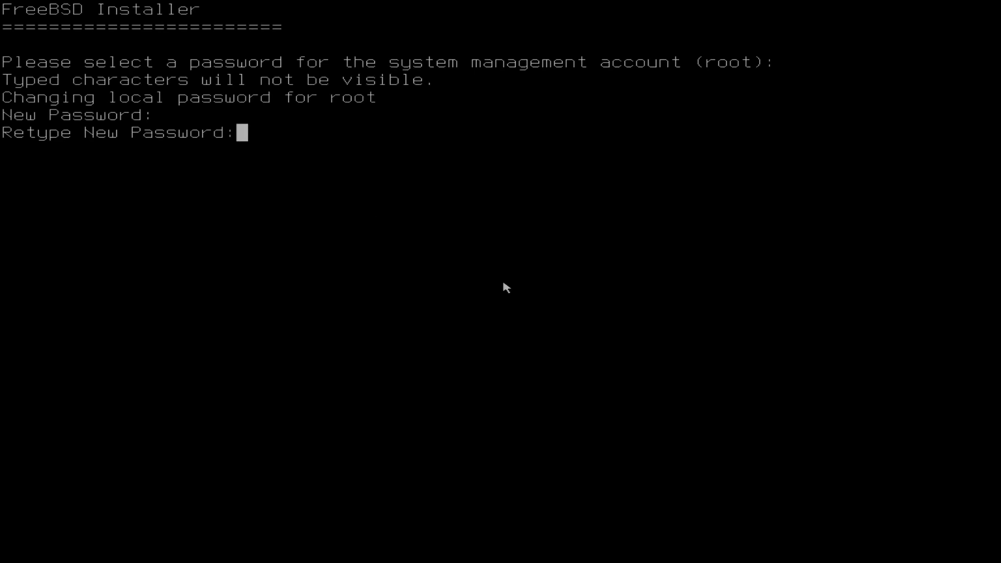
key(Return)
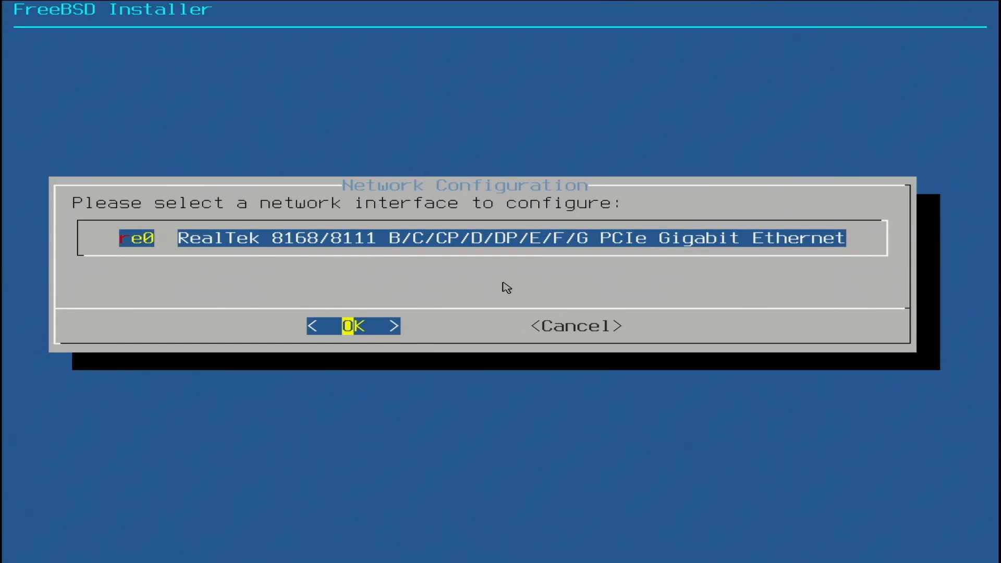
Step: Configure IPv4 for the re0 RealTek network interface and decline DHCP in favour of static addressing
key(Return)
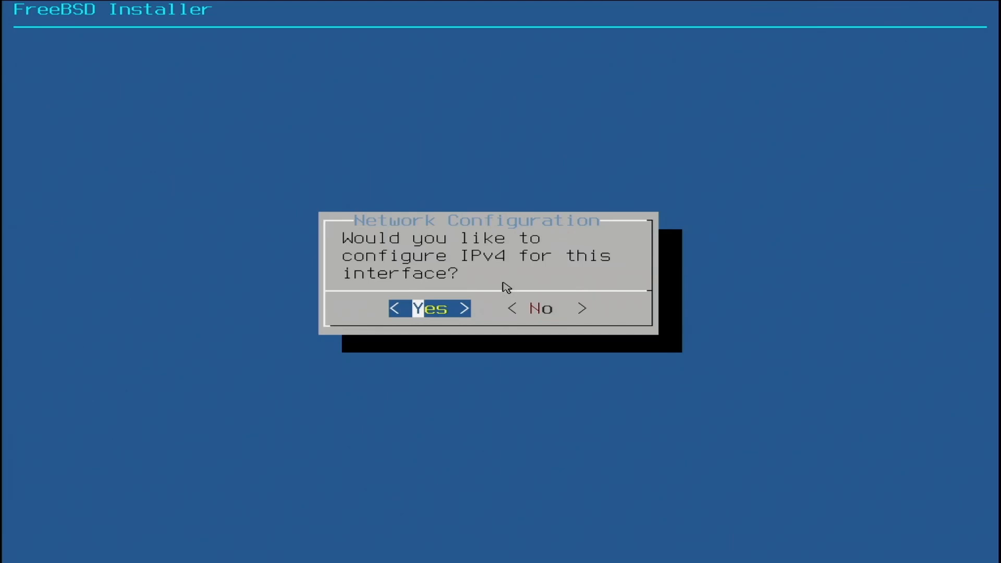
key(Return)
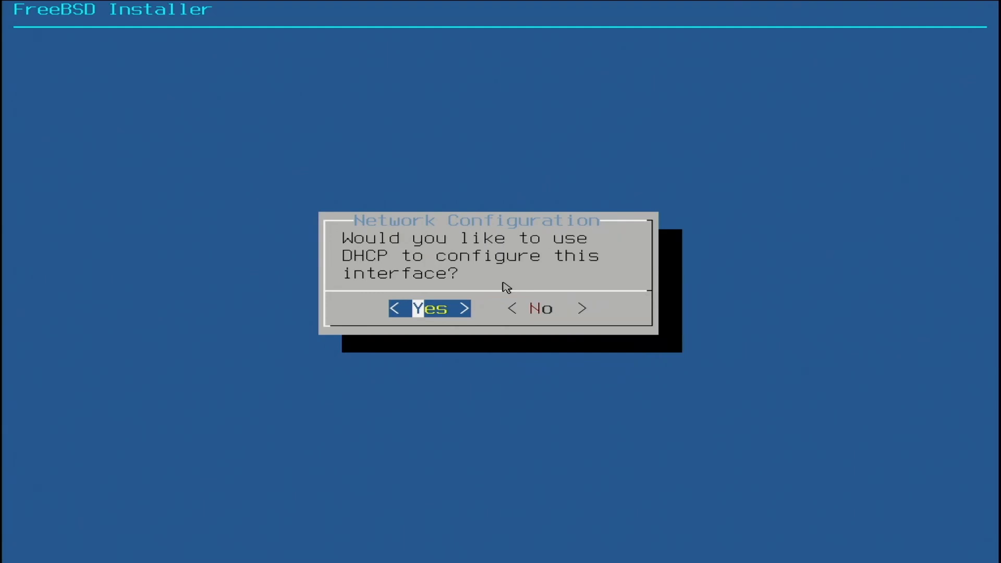
key(Right)
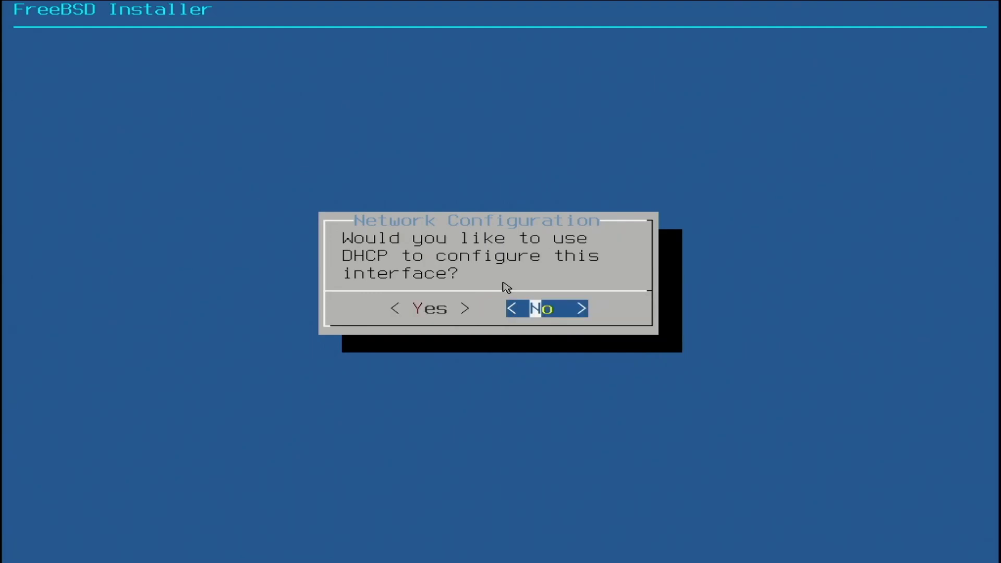
key(Return)
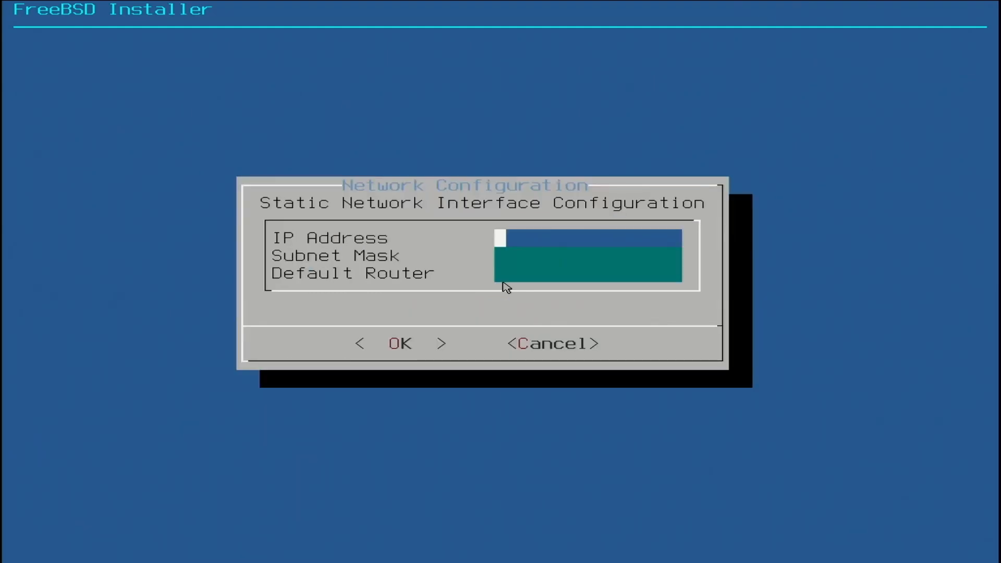
Step: Set the static IP address to 192.168.1.252, the subnet mask to 255.255.255.0 and the default router to 192.168.1.254
text(192.168.1.)
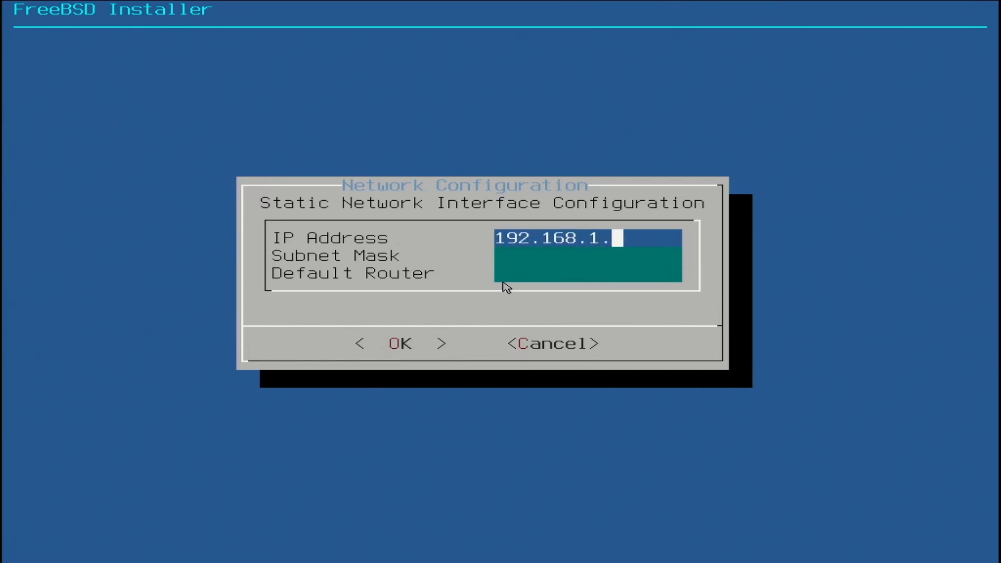
text(252)
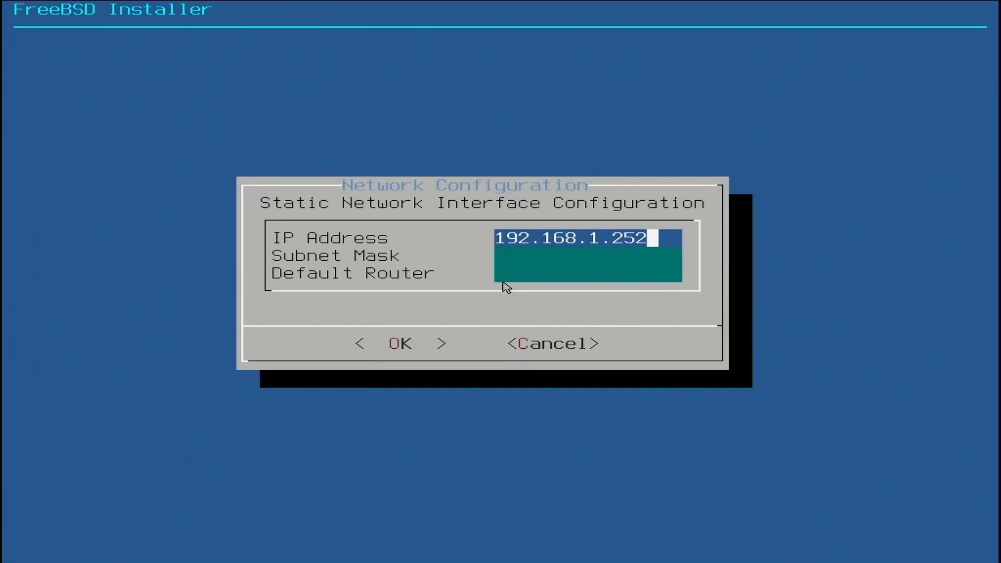
key(Tab)
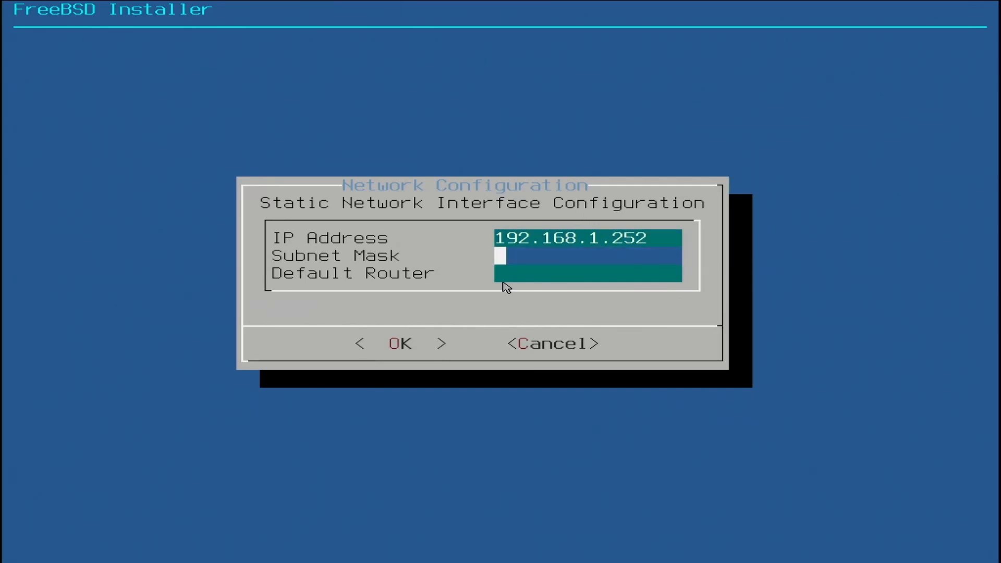
text(255.)
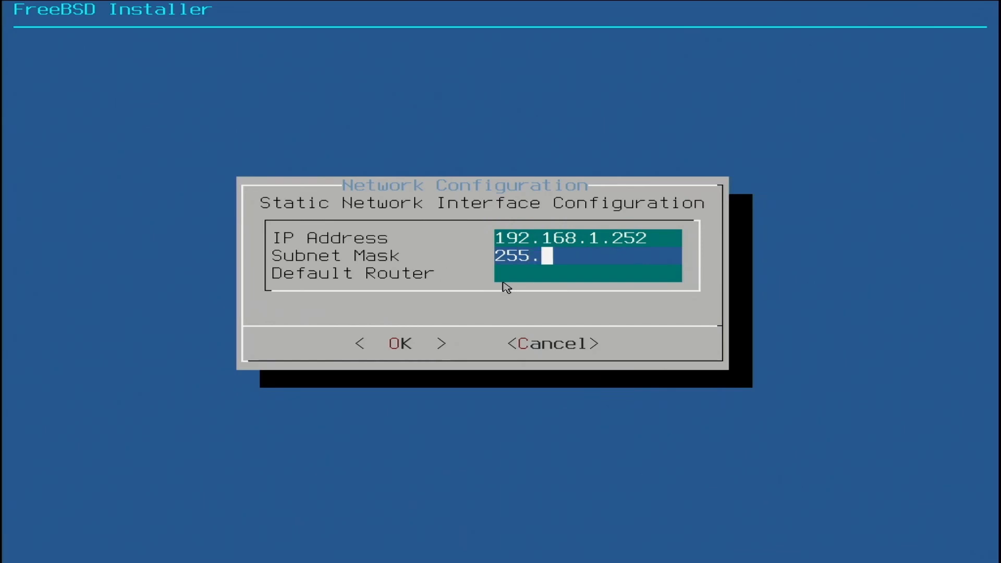
text(255.255.0)
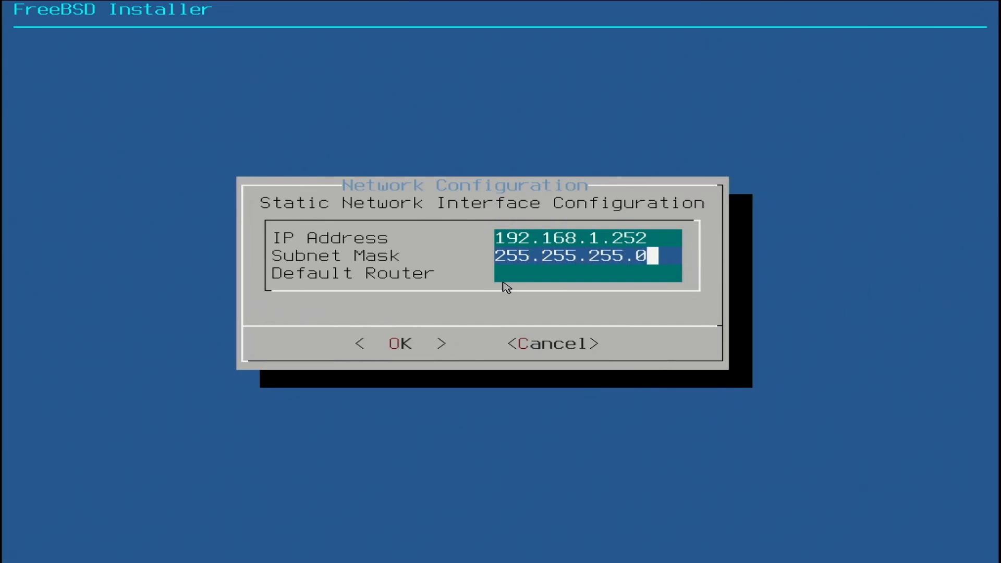
key(Tab)
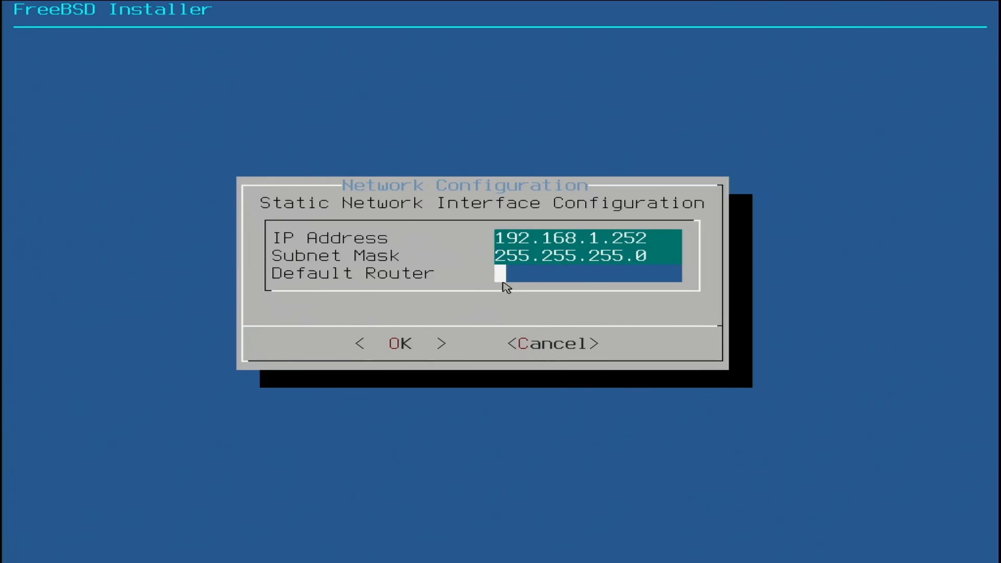
text(192.168)
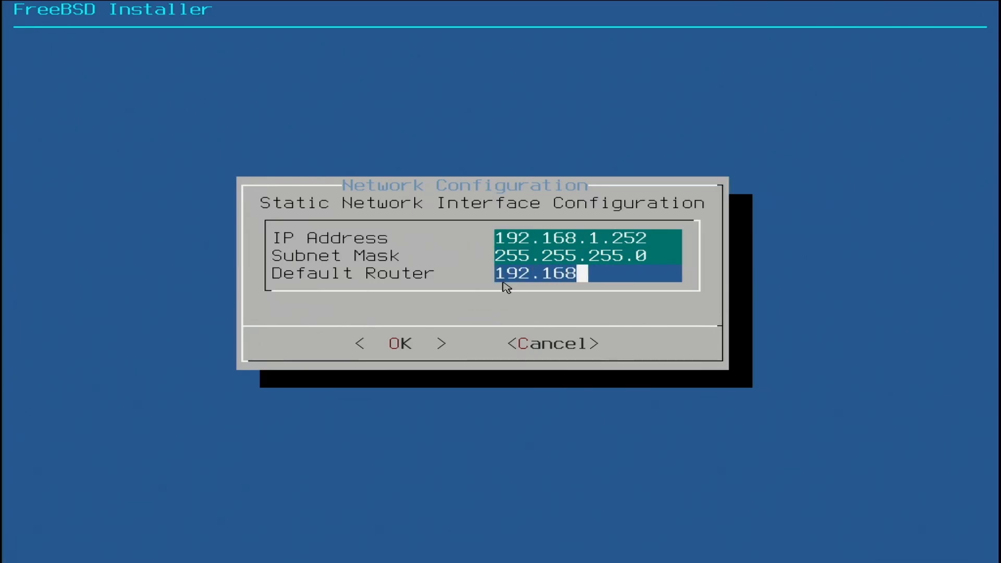
text(.1.254)
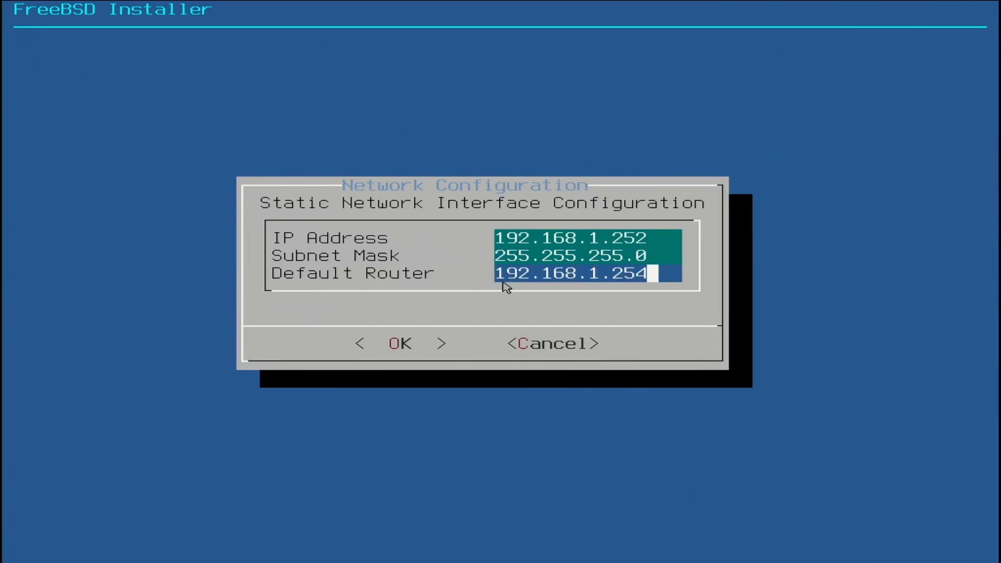
key(Return)
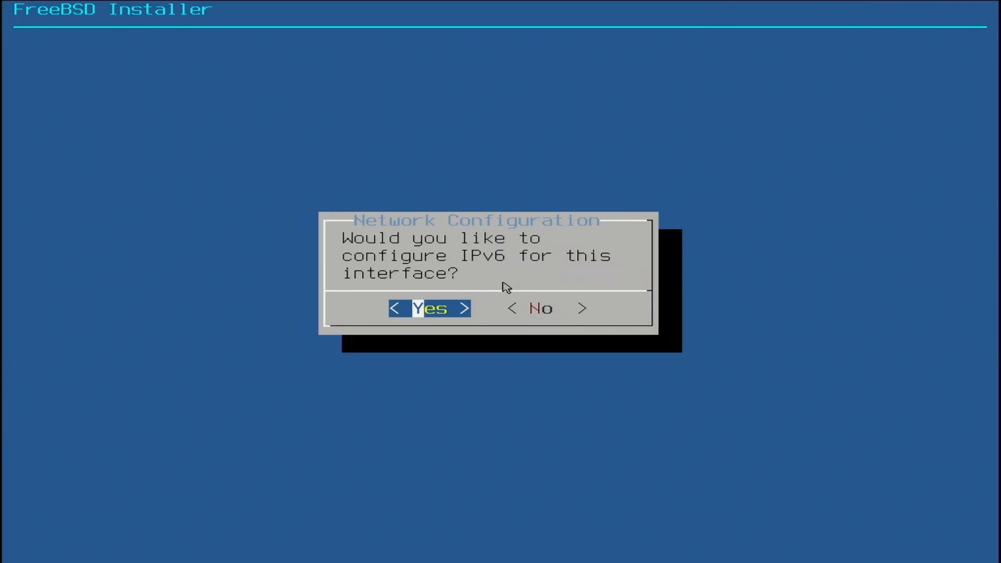
Step: Decline IPv6 configuration and set the resolver's IPv4 DNS servers to 8.8.8.8 and 1.1.1.1
key(Right)
key(Return)
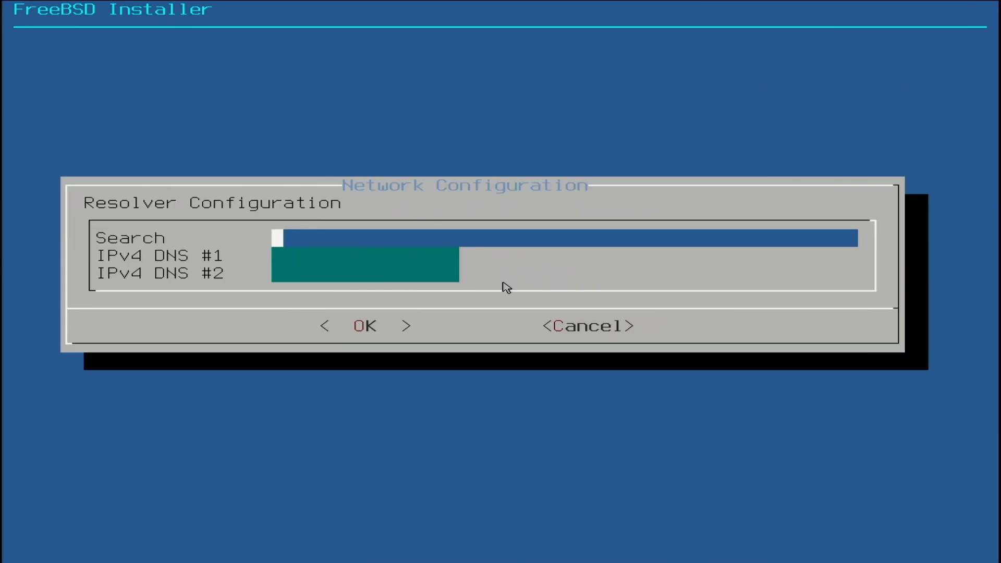
key(Down)
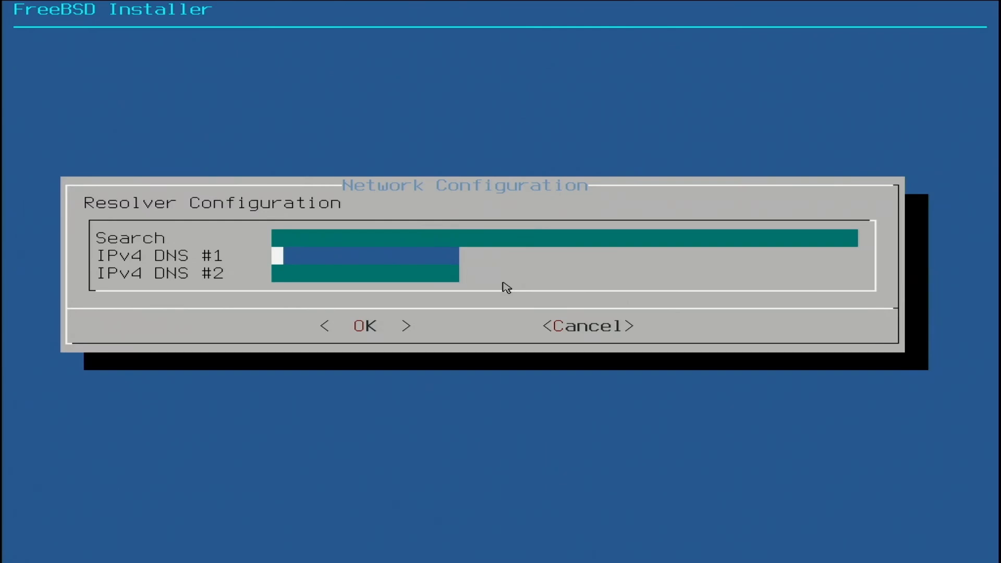
text(8.8.8.8)
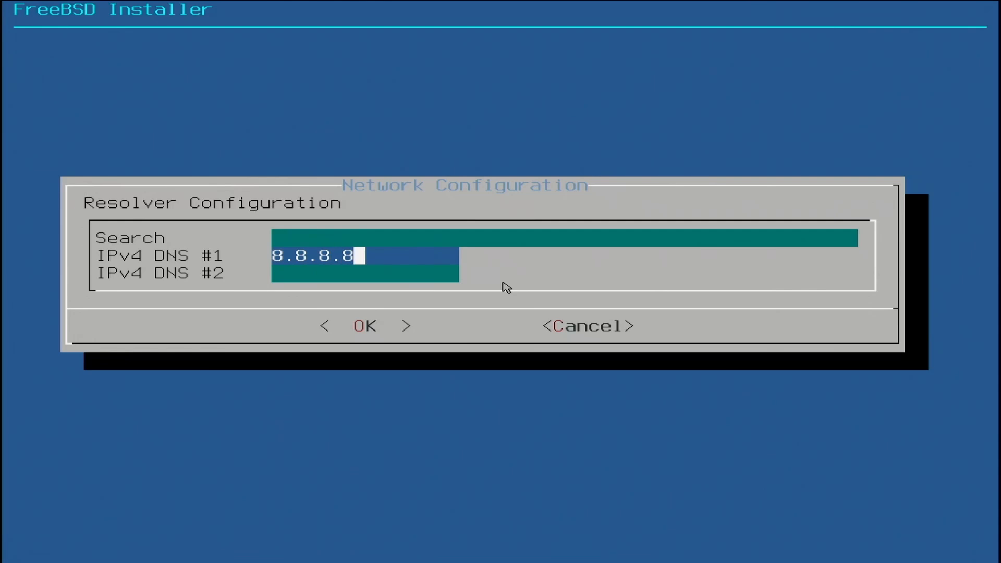
key(Down)
text(1.1.1.1)
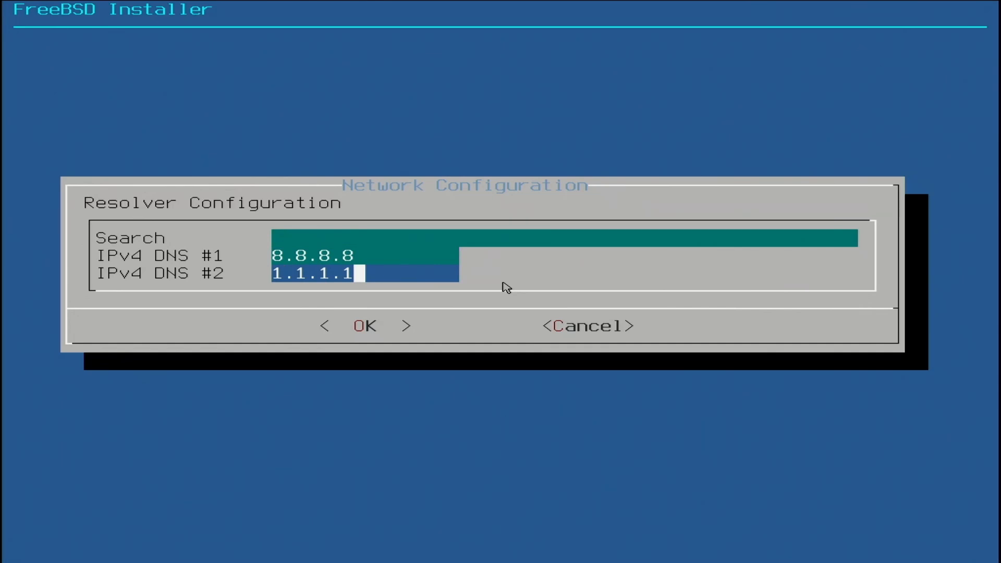
key(Return)
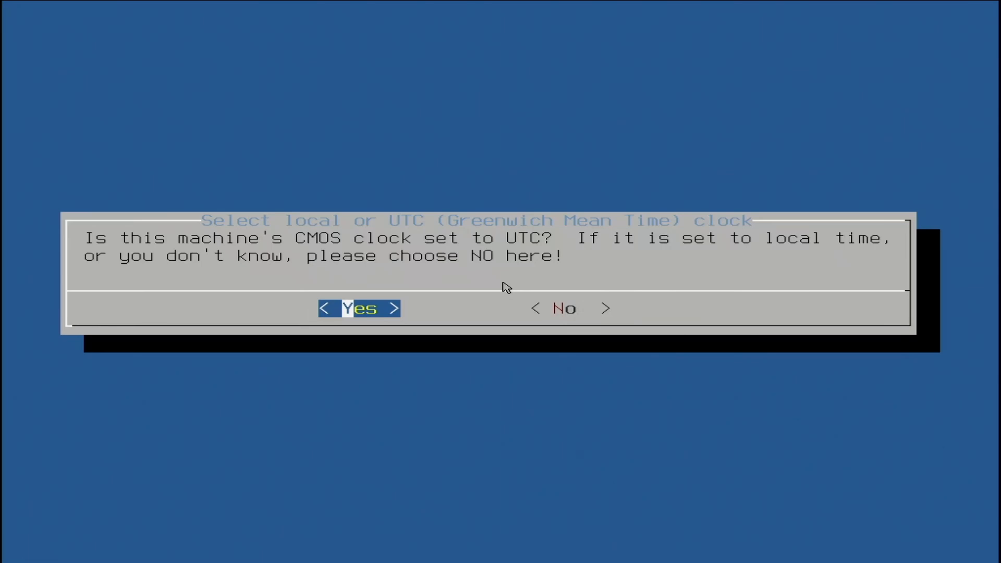
Step: Answer that the CMOS clock is not set to UTC and choose America -- North and South as the time zone region
key(Right)
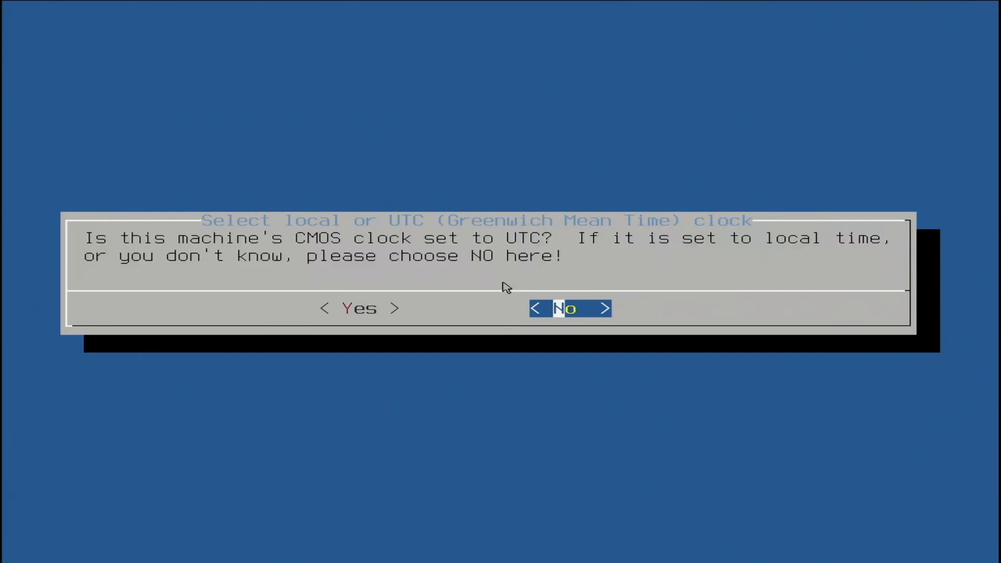
key(Return)
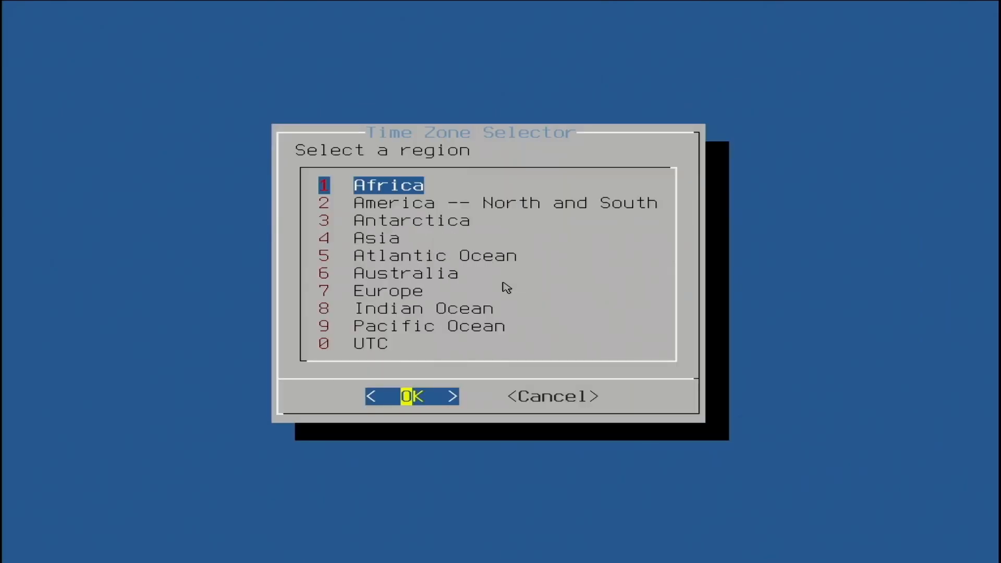
key(Down)
key(Down)
key(Down)
key(Down)
key(Down)
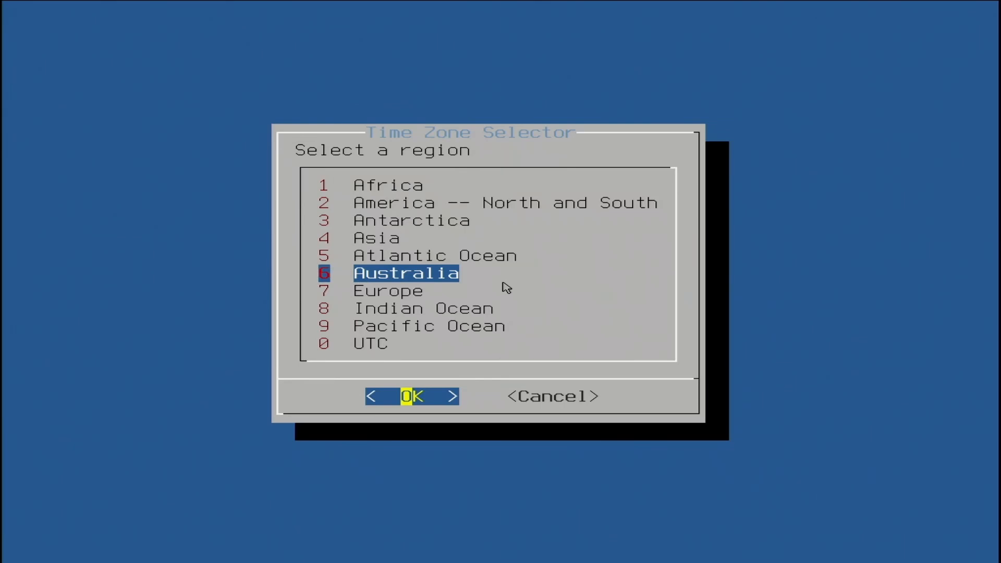
key(Up)
key(Up)
key(Up)
key(Up)
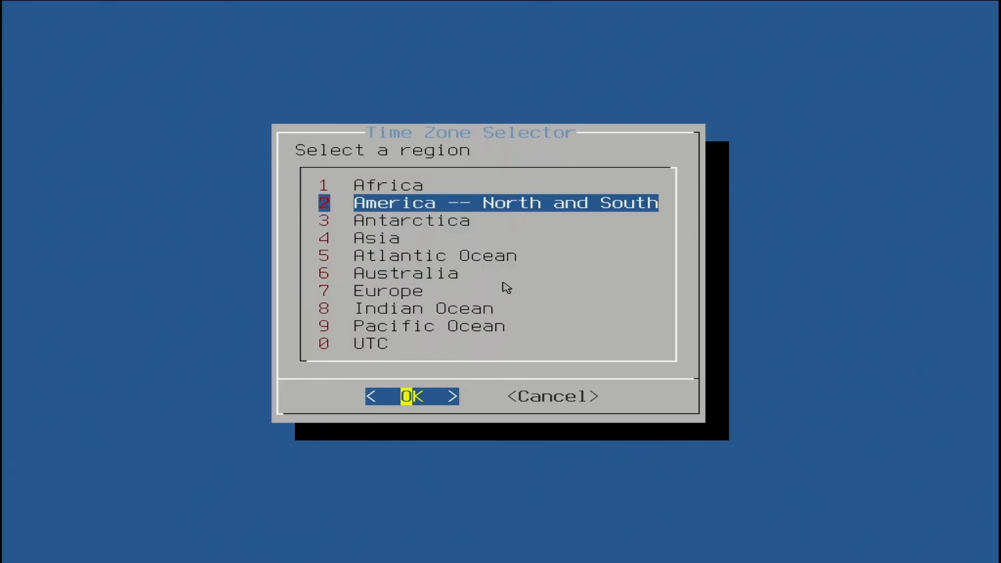
key(Return)
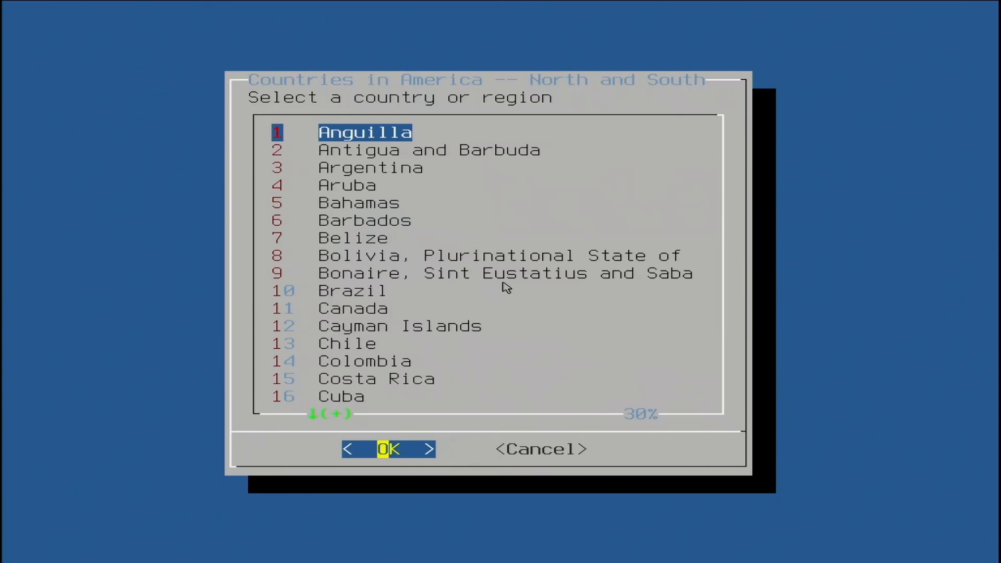
Step: Choose United States of America as the country for the time zone
key(Down)
key(Down)
key(Down)
key(Down)
key(Down)
key(Down)
key(Down)
key(Down)
key(Down)
key(Down)
key(Down)
key(Down)
key(Down)
key(Down)
key(Down)
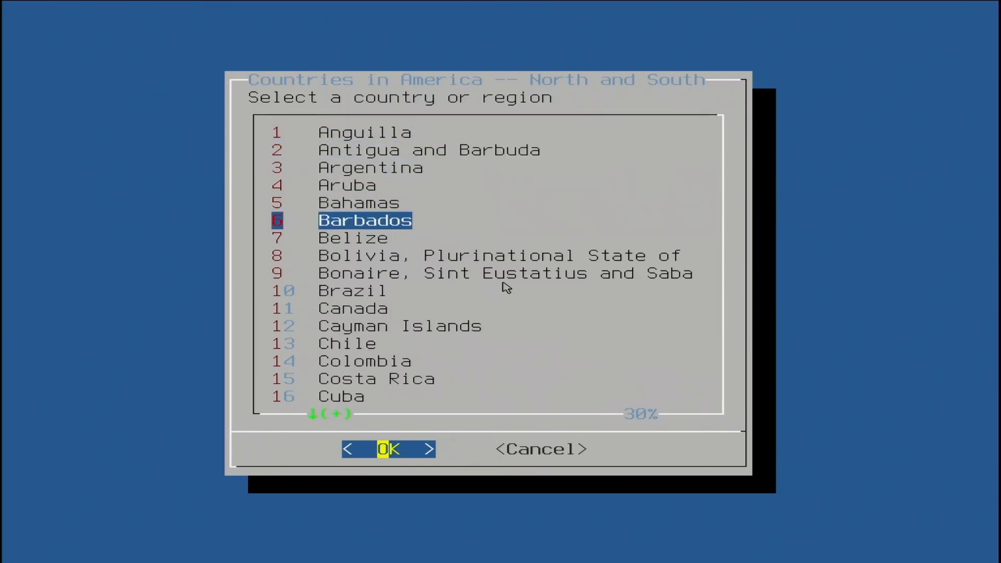
key(Down)
key(Down)
key(Down)
key(Down)
key(Down)
key(Down)
key(Down)
key(Down)
key(Down)
key(Down)
key(Down)
key(Down)
key(Down)
key(Down)
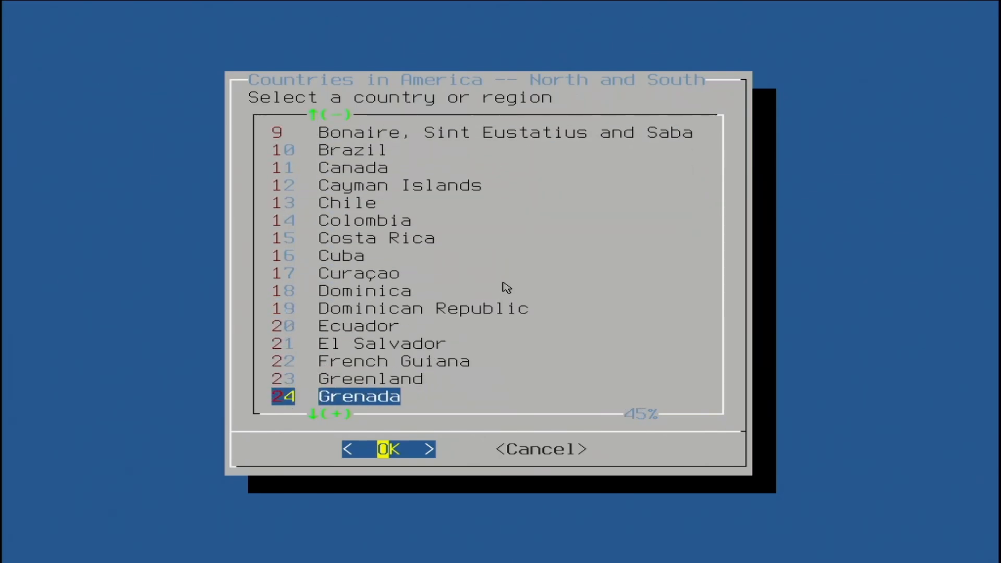
key(Down)
key(Down)
key(Down)
key(Down)
key(Down)
key(Down)
key(Down)
key(Down)
key(Down)
key(Down)
key(Down)
key(Down)
key(Down)
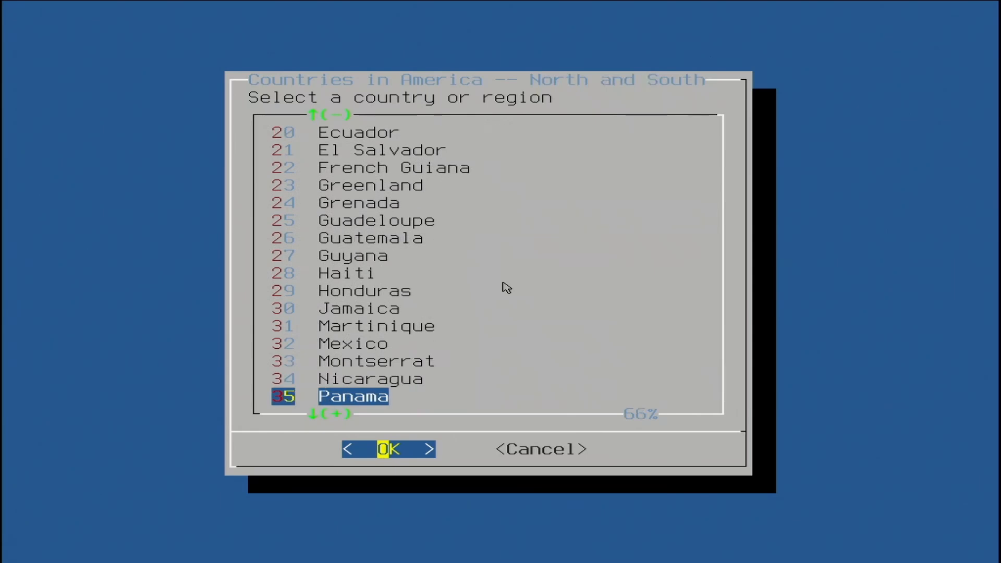
key(Down)
key(Down)
key(Down)
key(Down)
key(Down)
key(Down)
key(Down)
key(Down)
key(Down)
key(Down)
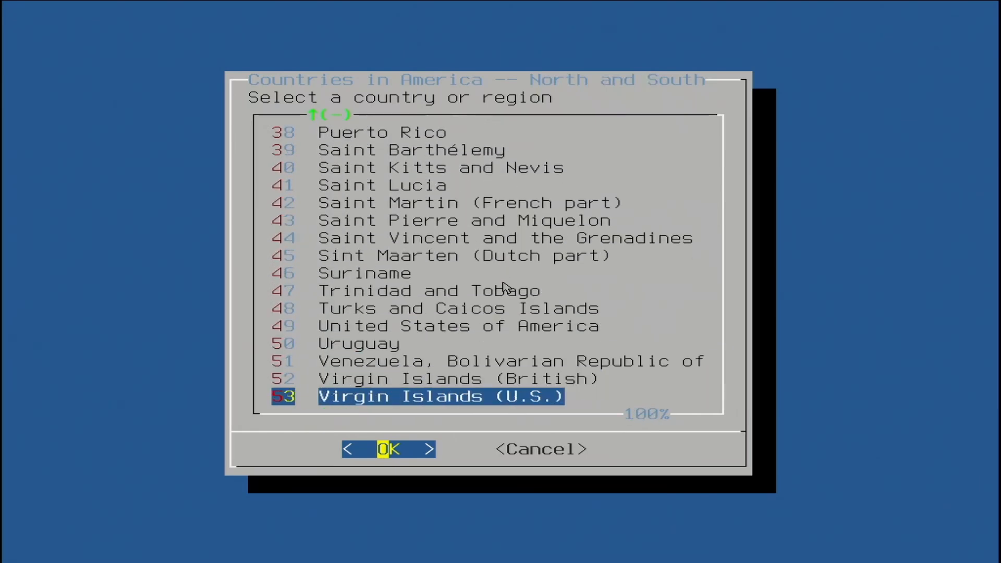
key(Up)
key(Up)
key(Up)
key(Up)
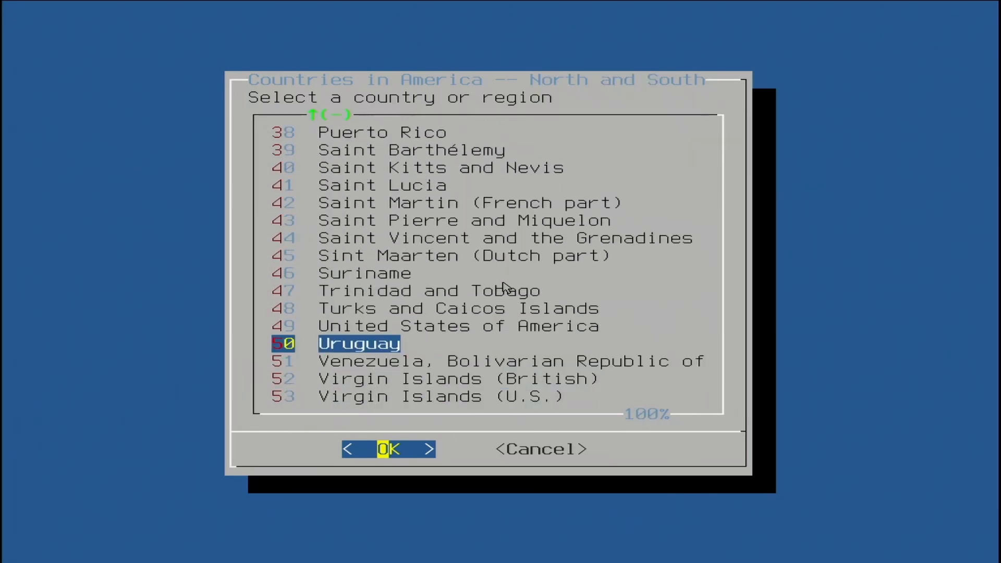
key(Return)
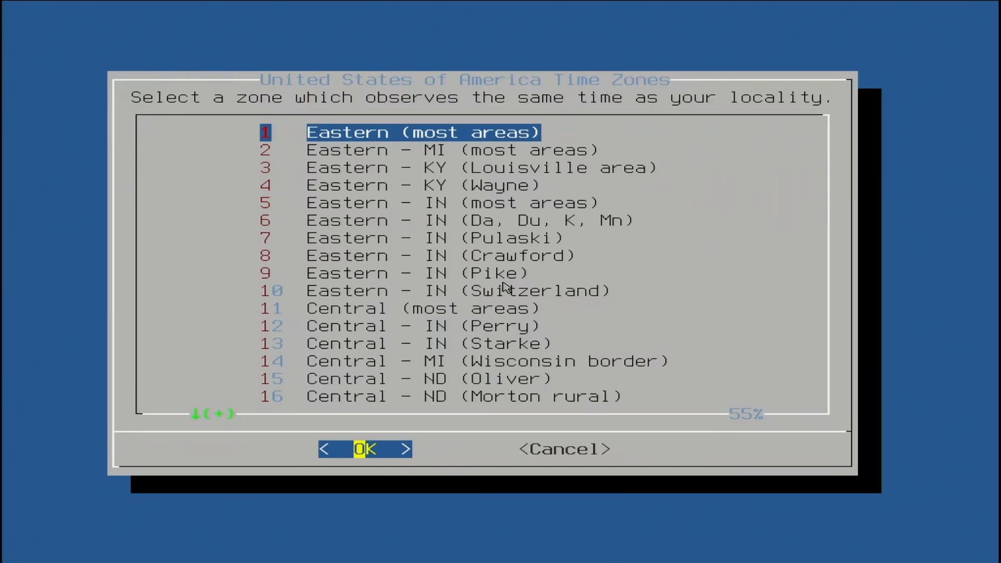
Step: Select the Eastern (most areas) time zone and accept the EDT abbreviation
key(Down)
key(Down)
key(Down)
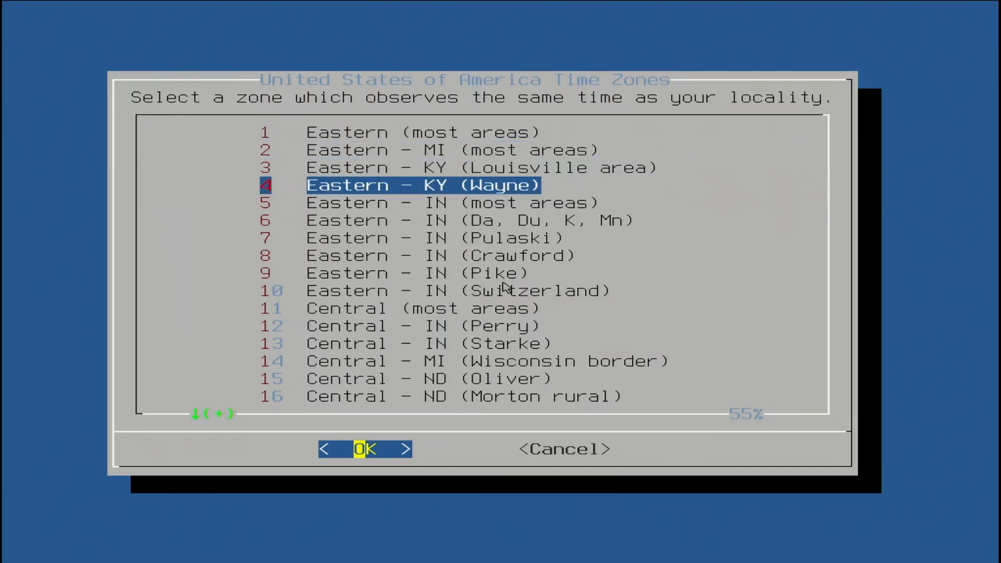
key(Down)
key(Down)
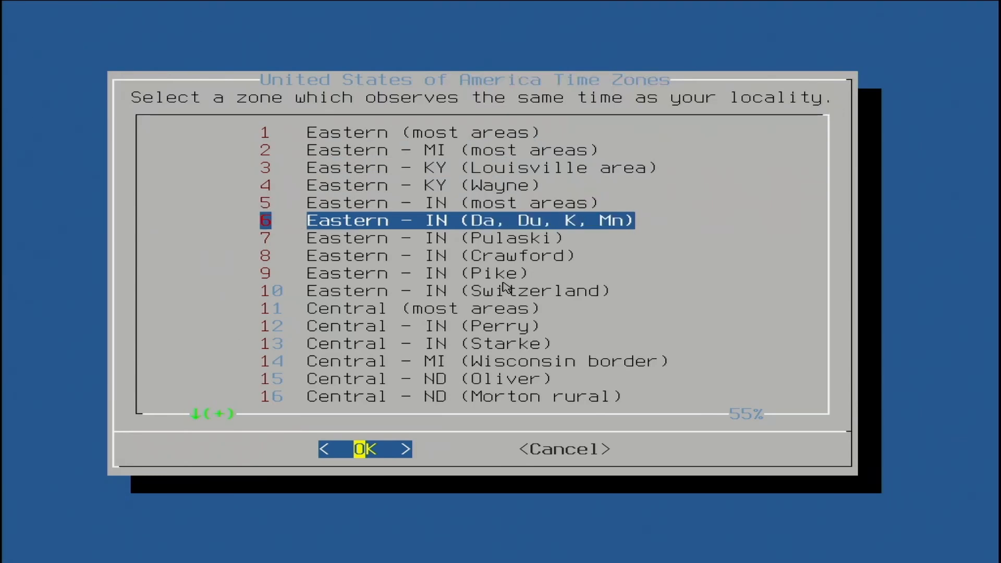
key(Up)
key(Up)
key(Up)
key(Up)
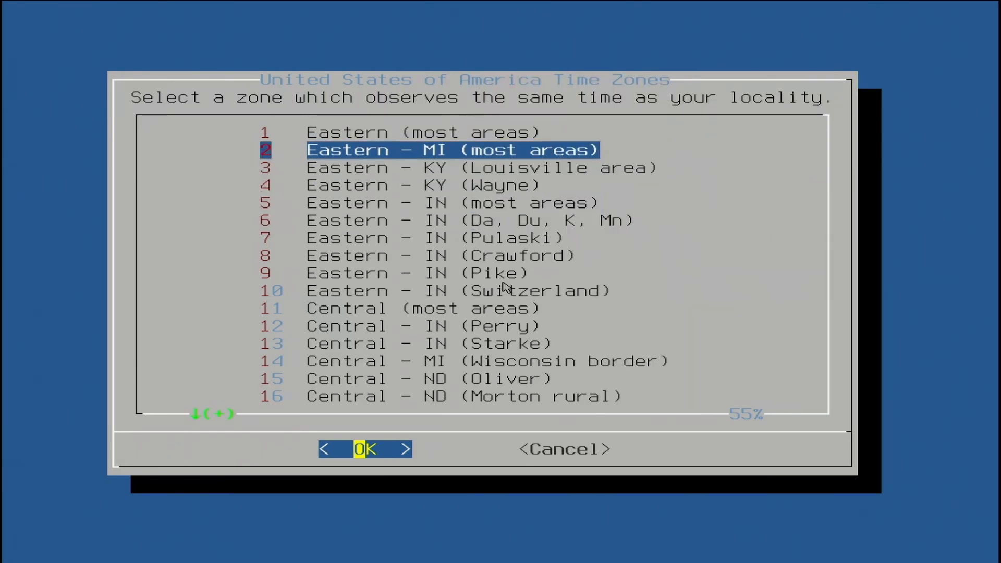
key(Up)
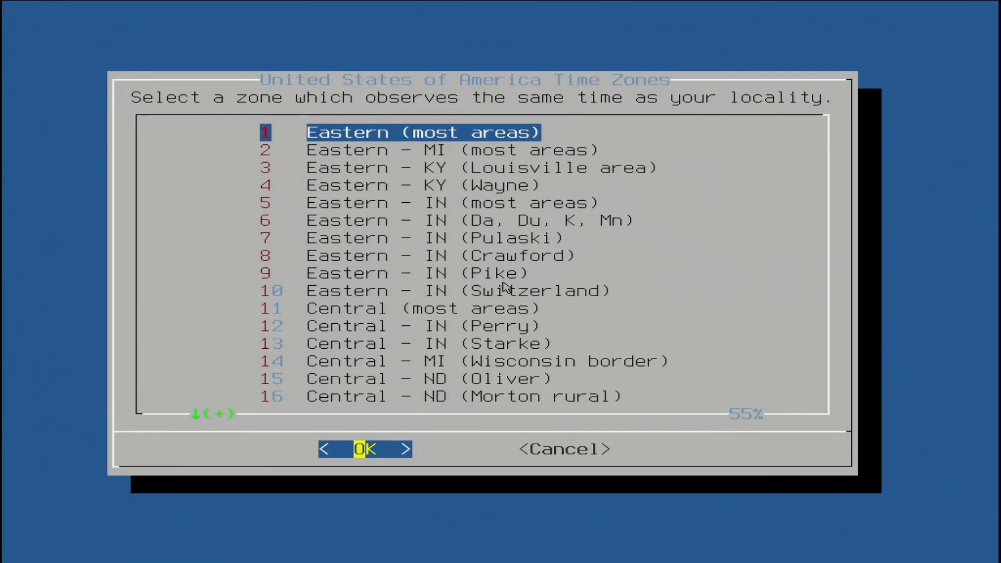
key(Return)
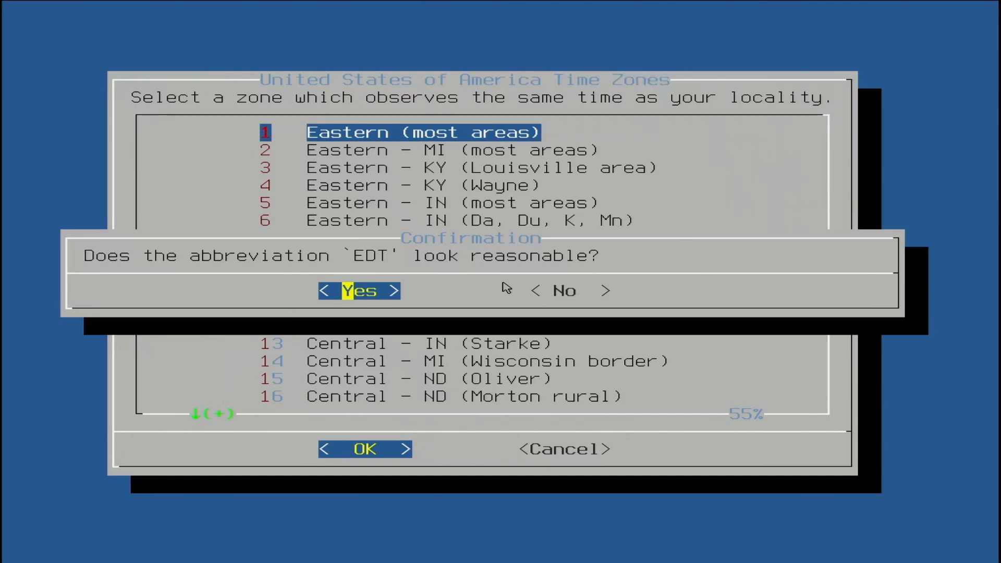
key(Return)
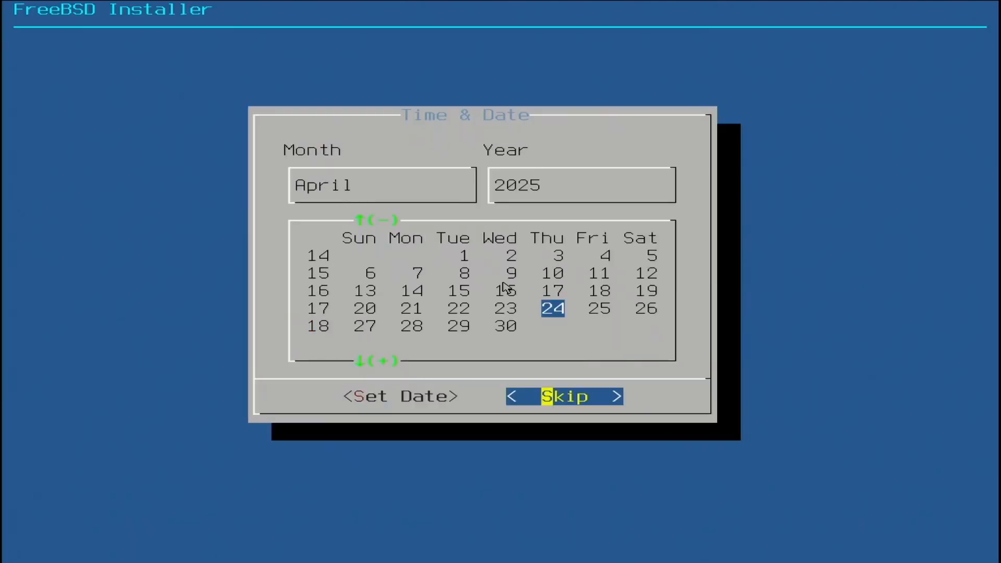
Step: Skip setting both the system date and the system time
key(Return)
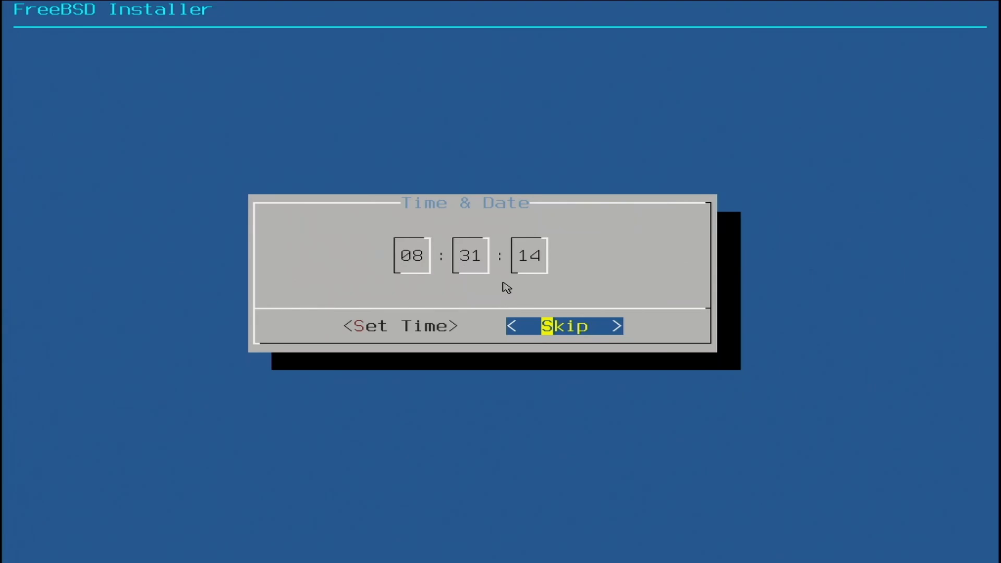
key(Return)
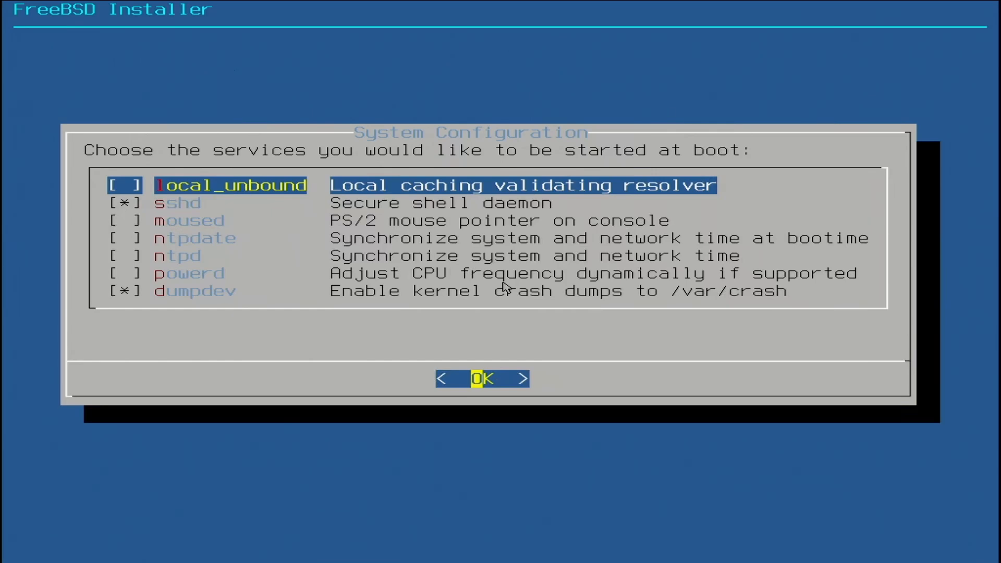
Step: Enable the moused, ntpdate, ntpd and powerd services to start at boot
key(Down)
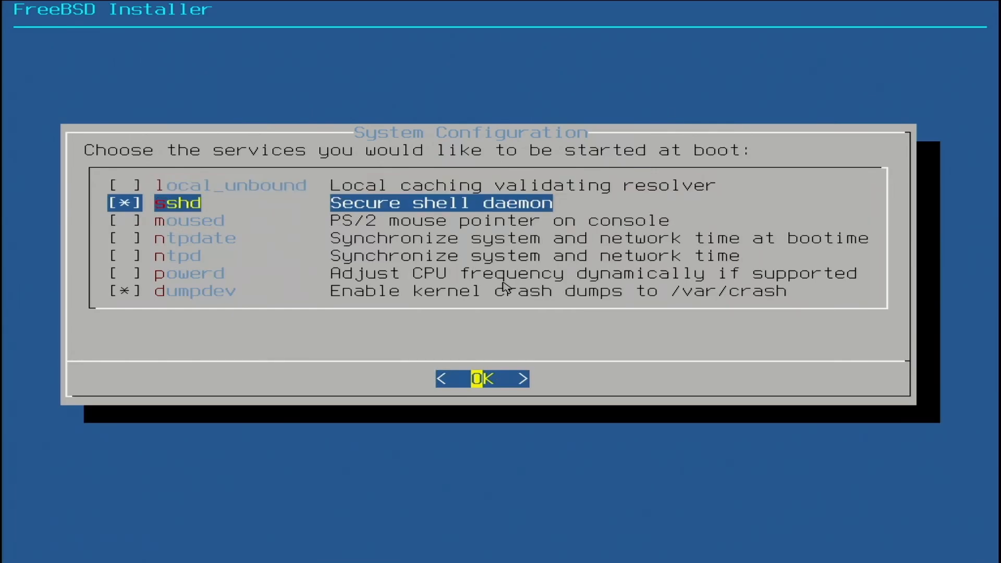
key(Down)
key(space)
key(Down)
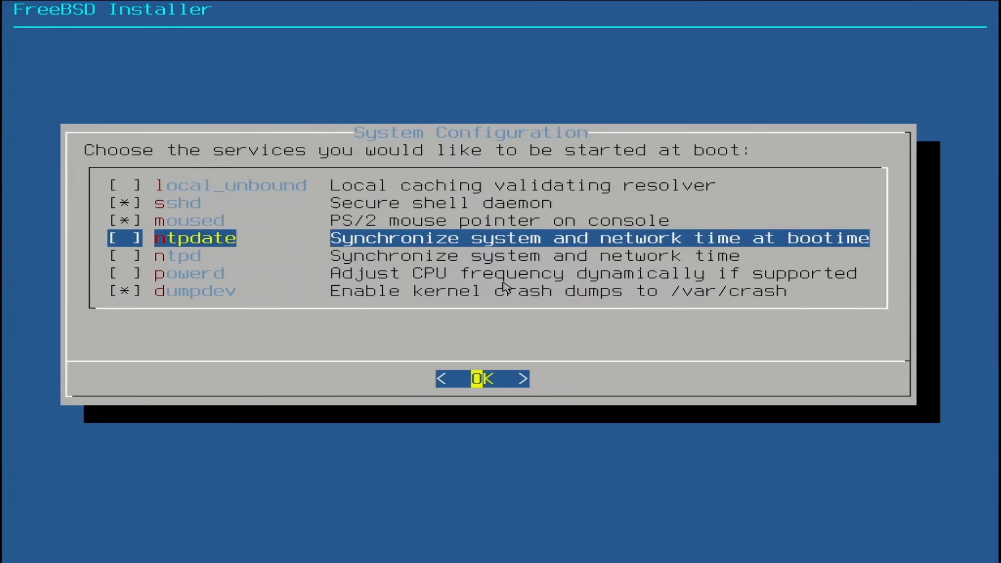
key(space)
key(Down)
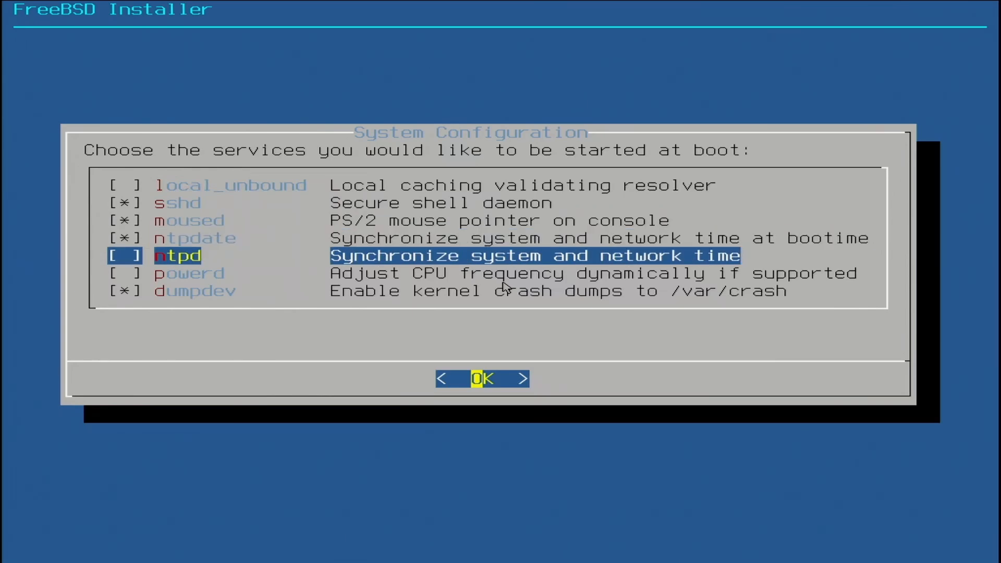
key(space)
key(Down)
key(space)
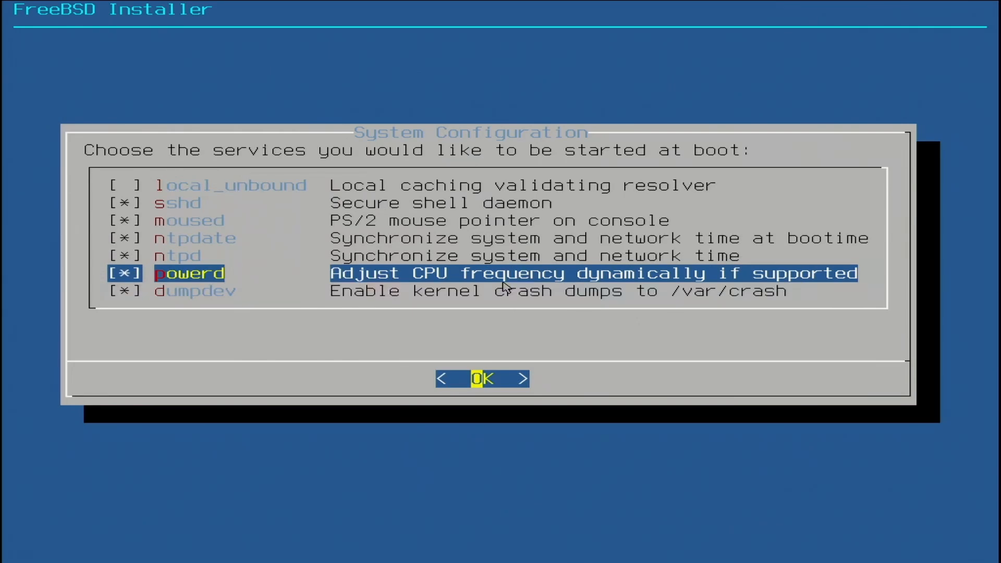
Step: Disable dumpdev kernel crash dumps, enable local_unbound, and accept the boot services selection
key(Down)
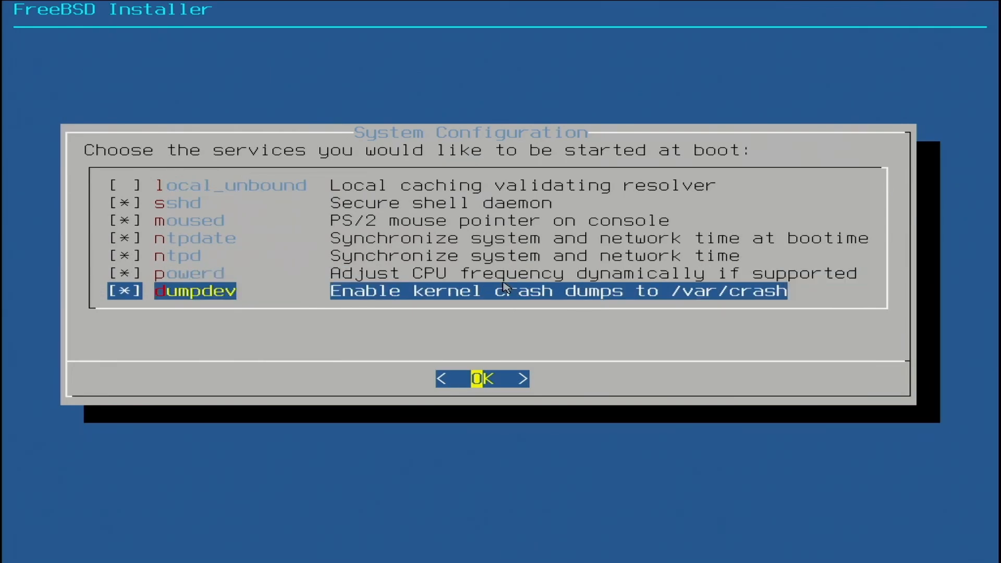
key(space)
key(Up)
key(Up)
key(Up)
key(Up)
key(Up)
key(Up)
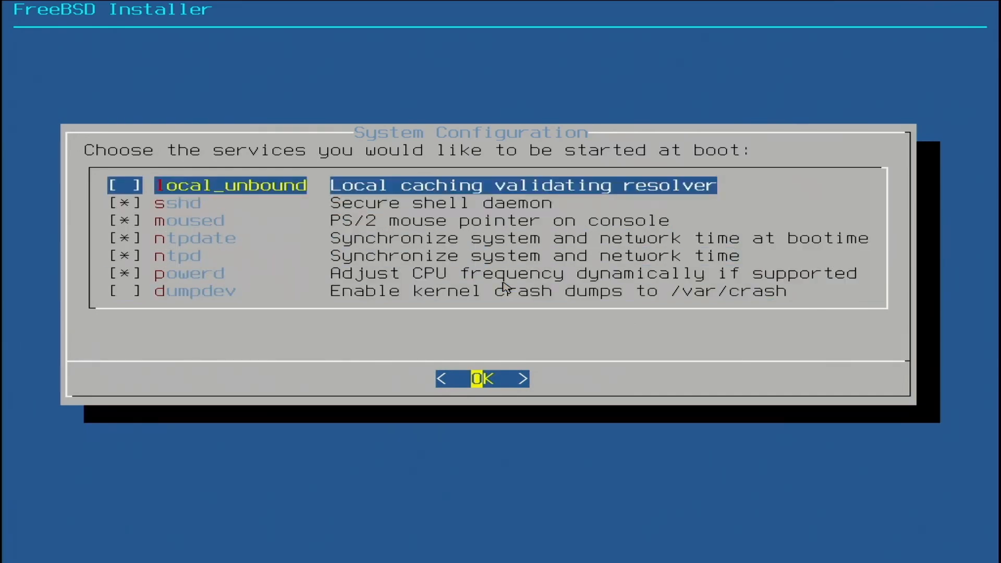
key(space)
key(Return)
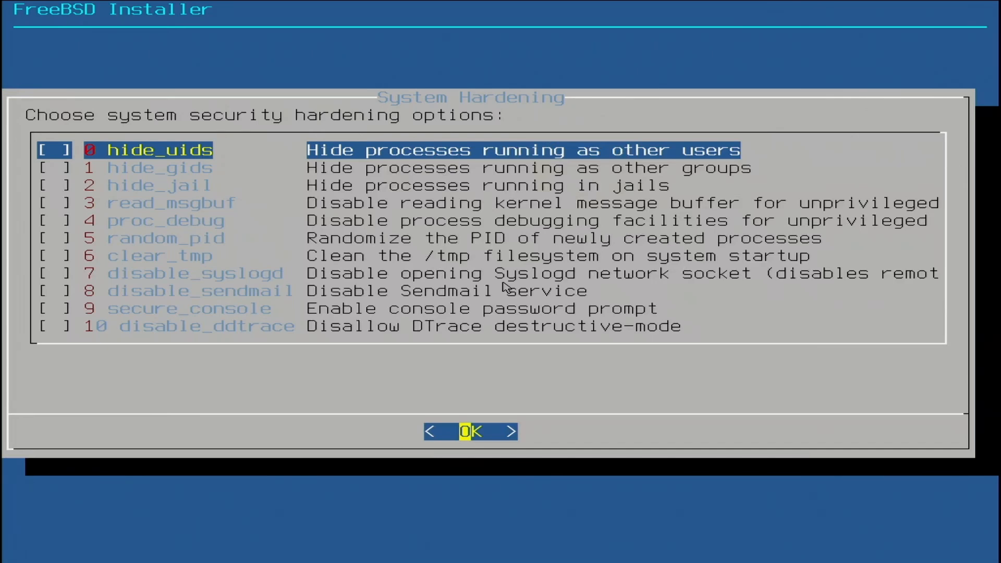
Step: Enable the clear_tmp, disable_syslogd, disable_sendmail and disable_ddtrace hardening options and accept the selection
key(Down)
key(Down)
key(Down)
key(Down)
key(Down)
key(Down)
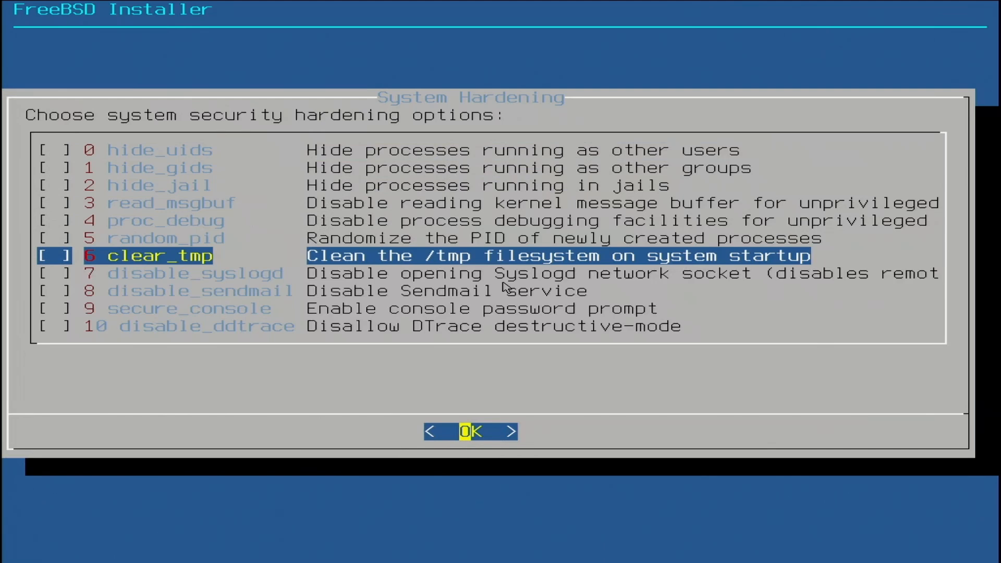
key(space)
key(Down)
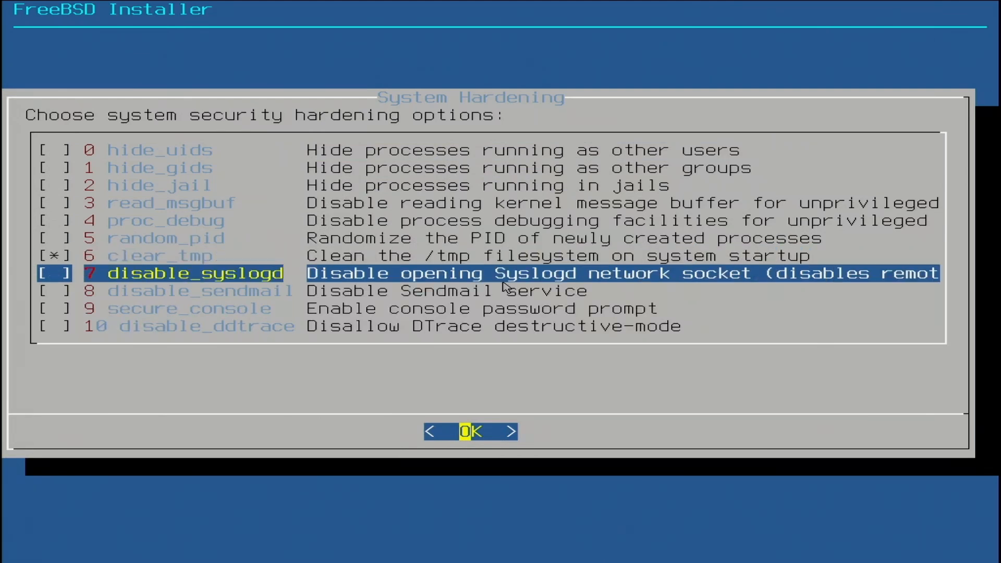
key(space)
key(Down)
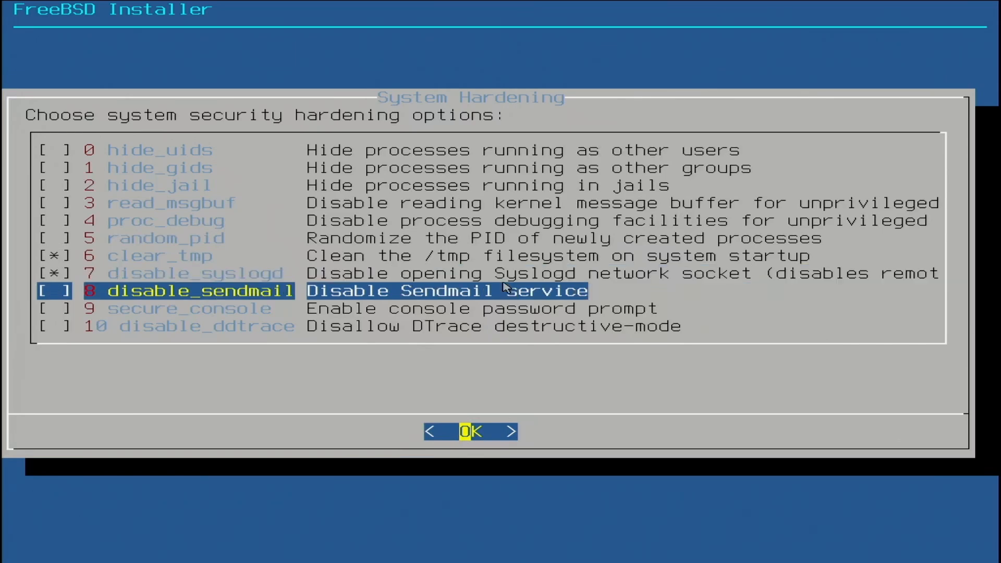
key(space)
key(Down)
key(Down)
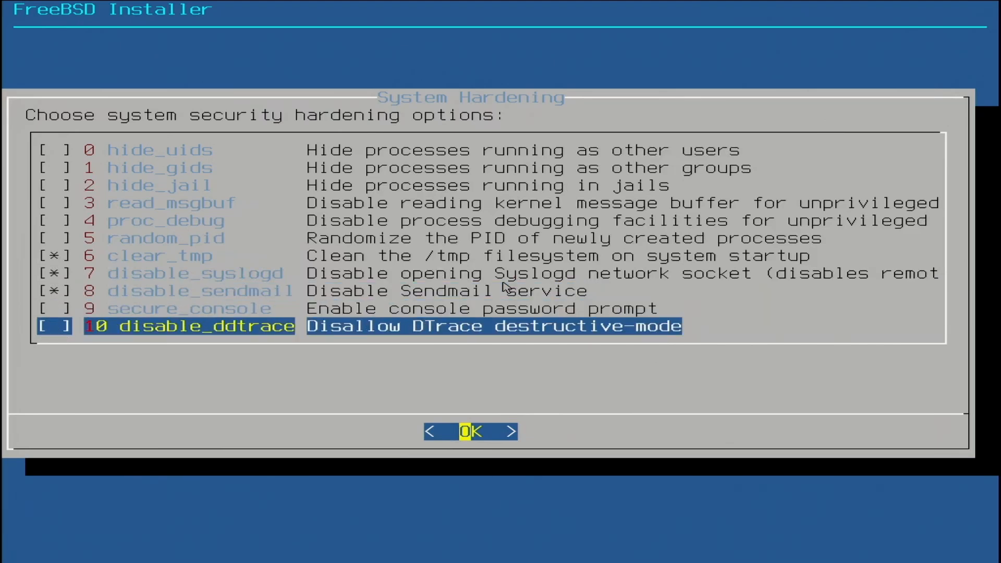
key(space)
key(Return)
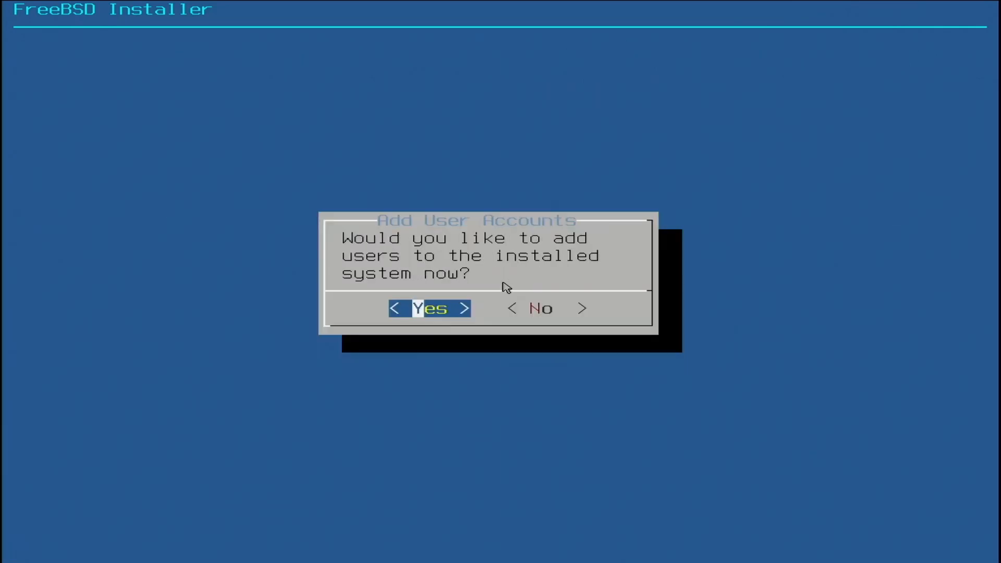
Step: Choose to add a user, enter the account's username and full name, and keep the default Uid and login group
key(Return)
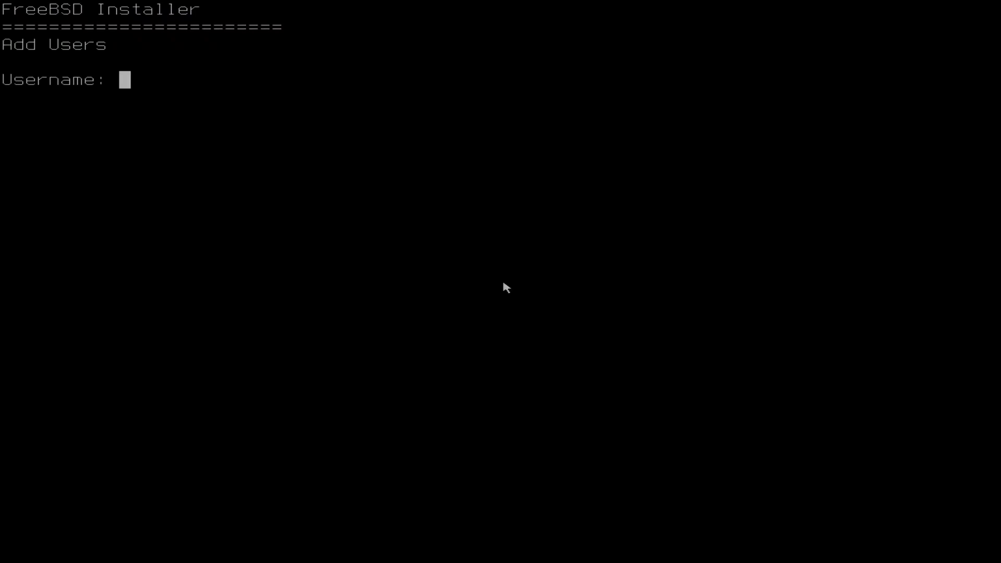
text(steve)
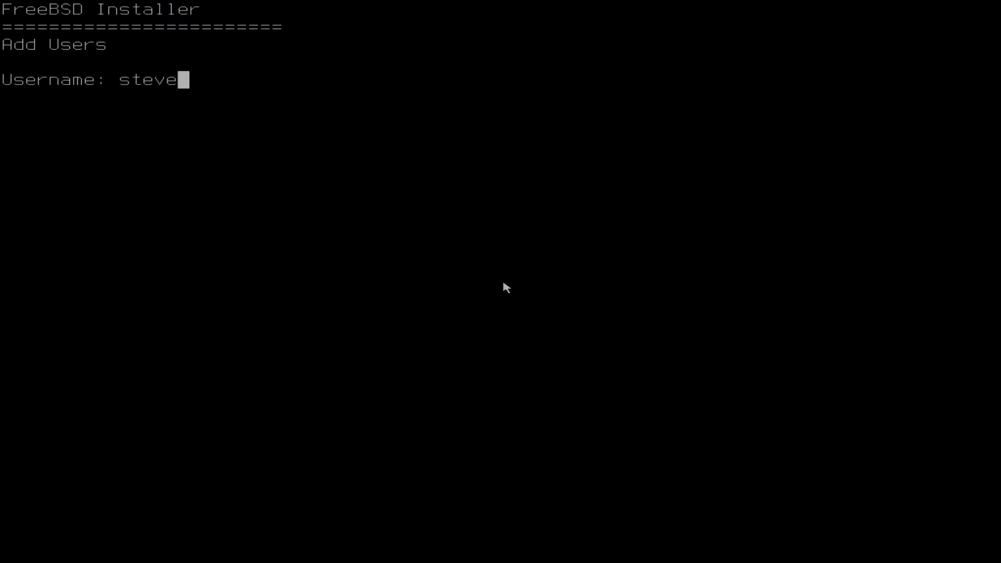
key(Return)
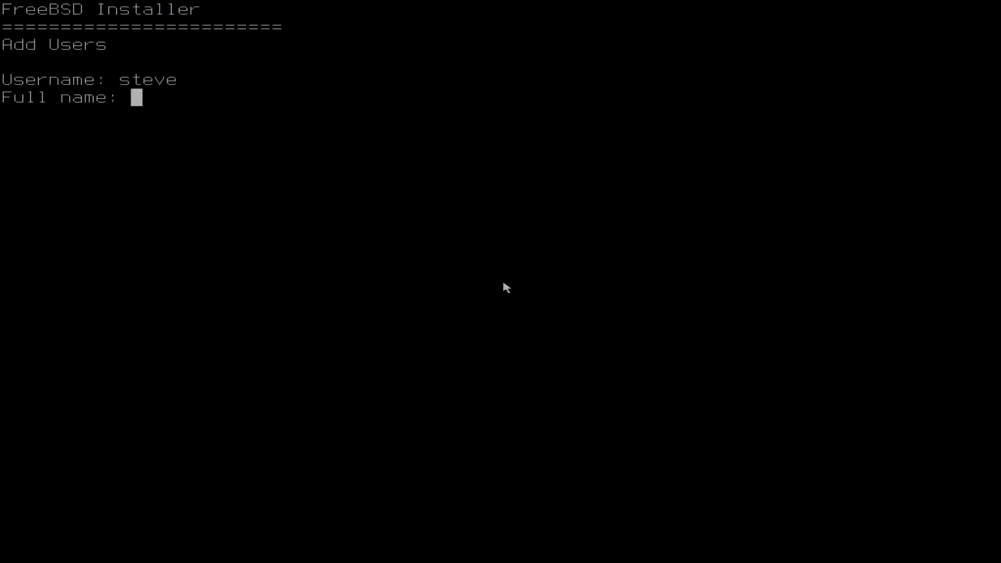
text(Steve)
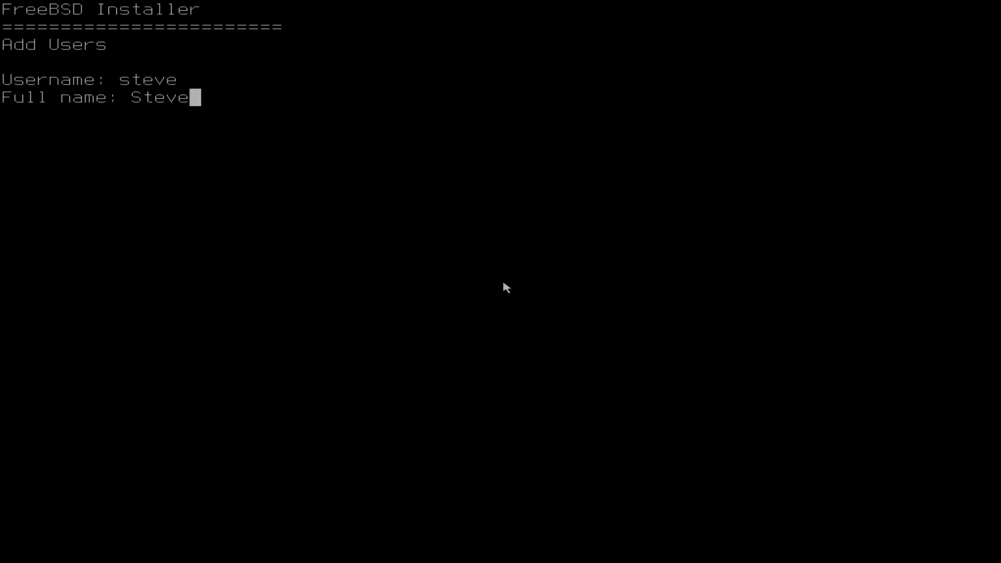
key(Return)
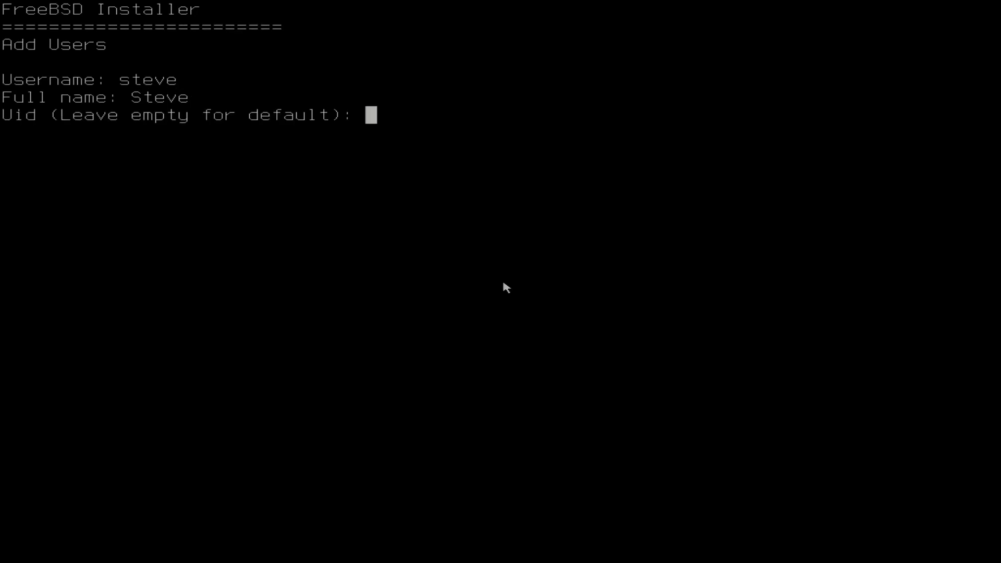
key(Return)
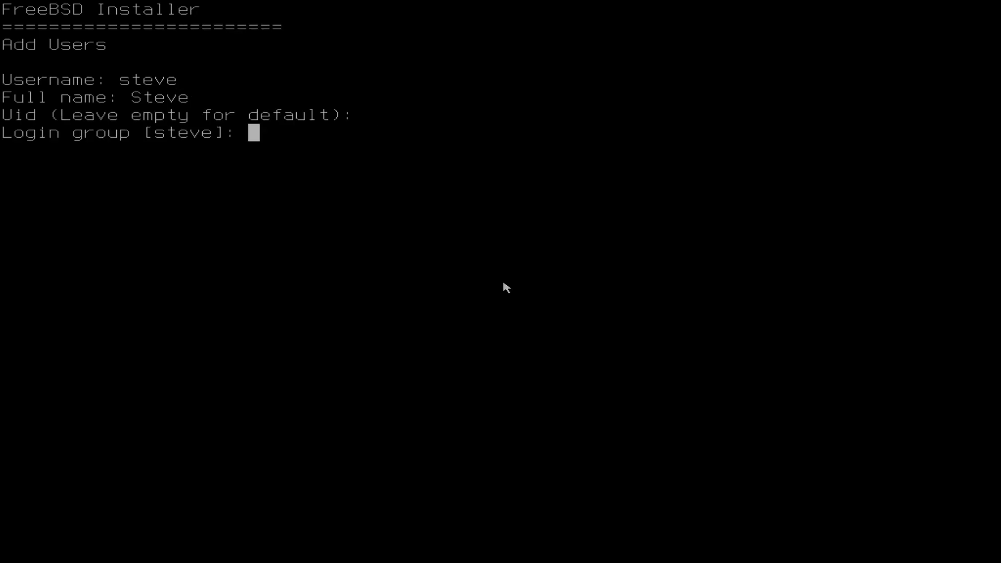
key(Return)
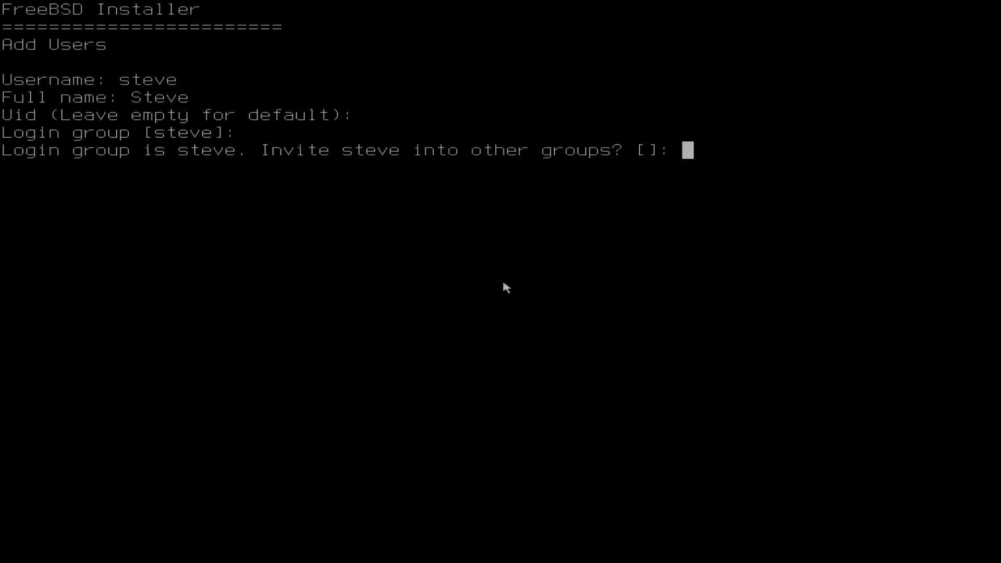
Step: Invite the new user into the additional groups wheel and operator
text(wheeel)
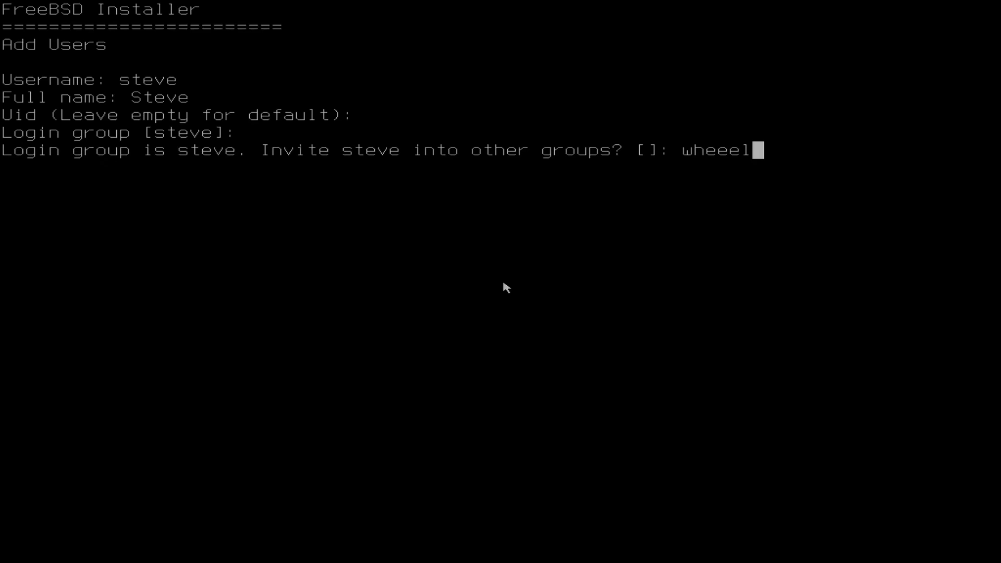
key(BackSpace)
key(BackSpace)
key(BackSpace)
text(ek)
key(BackSpace)
text(l operator)
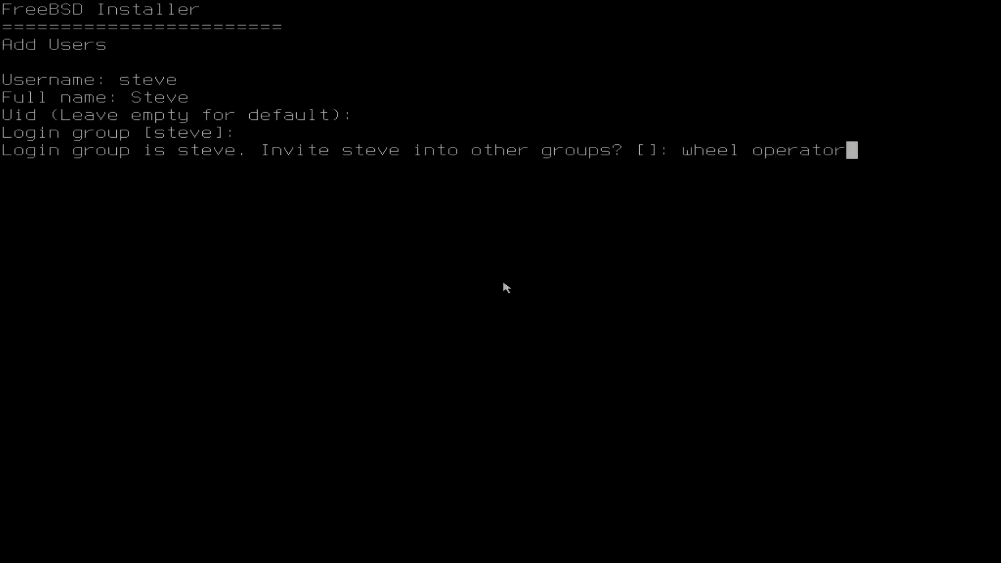
key(Return)
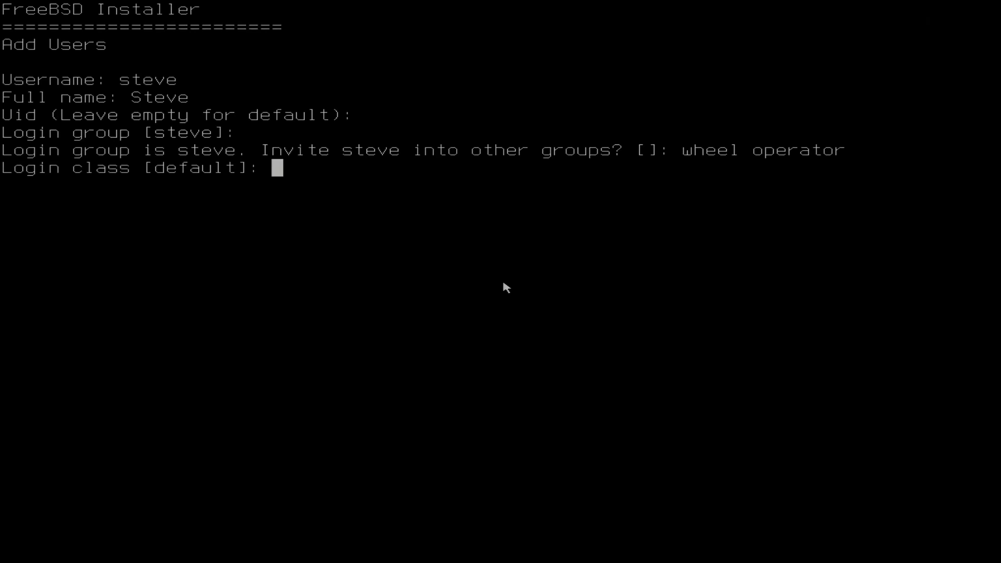
Step: Accept the default login class, sh shell, home directory and its permissions, and keep password-based authentication for the new user
key(Return)
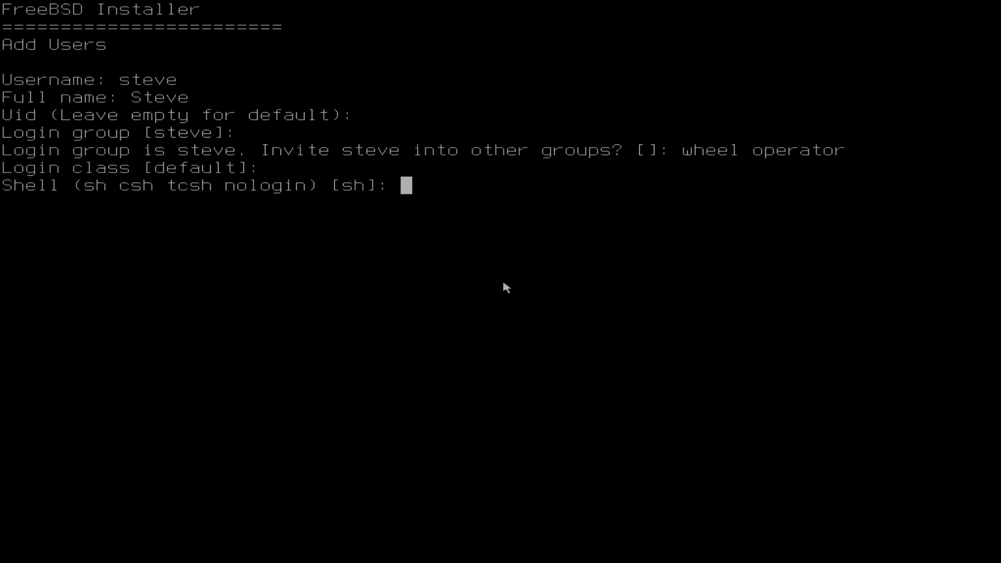
key(Return)
key(Return)
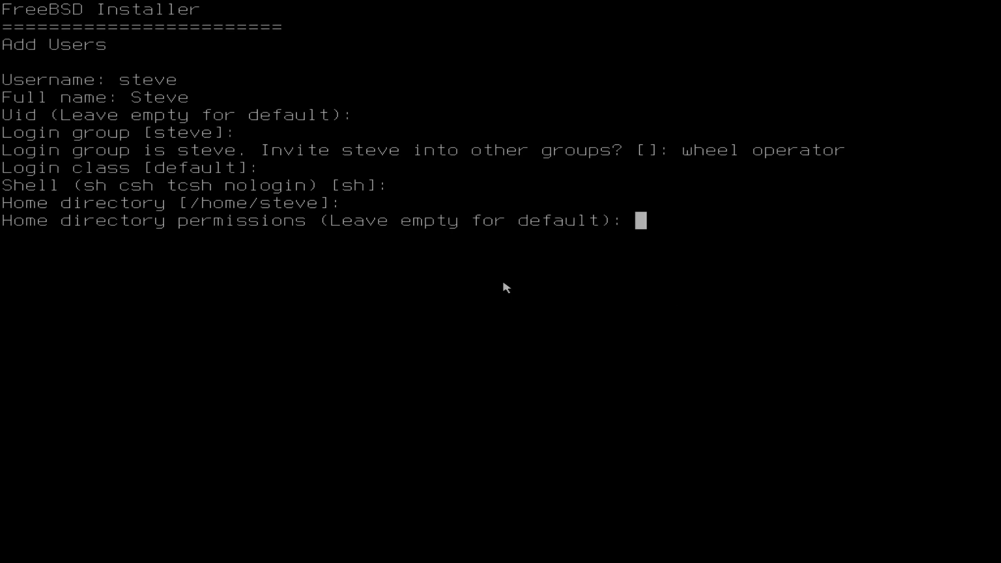
key(Return)
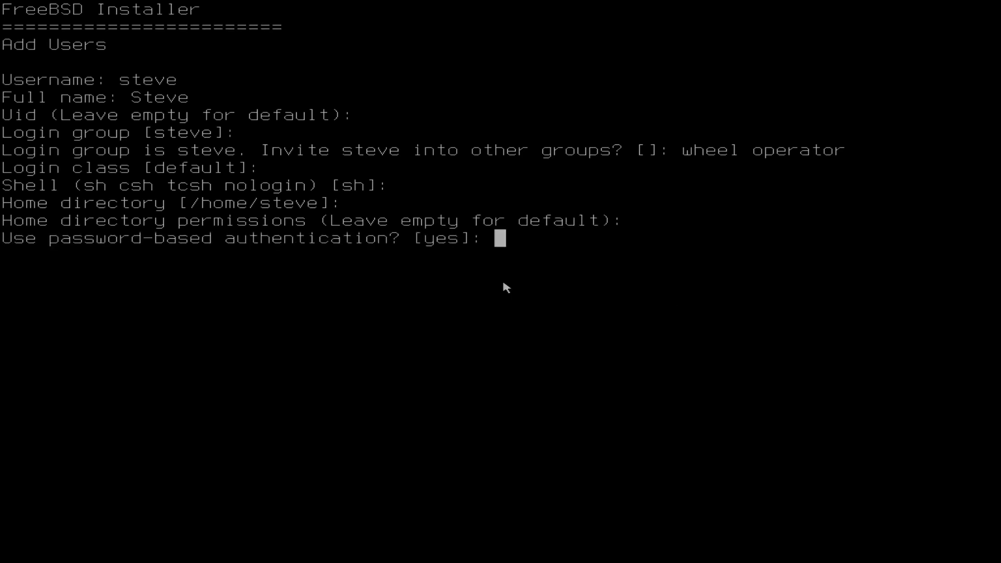
key(Return)
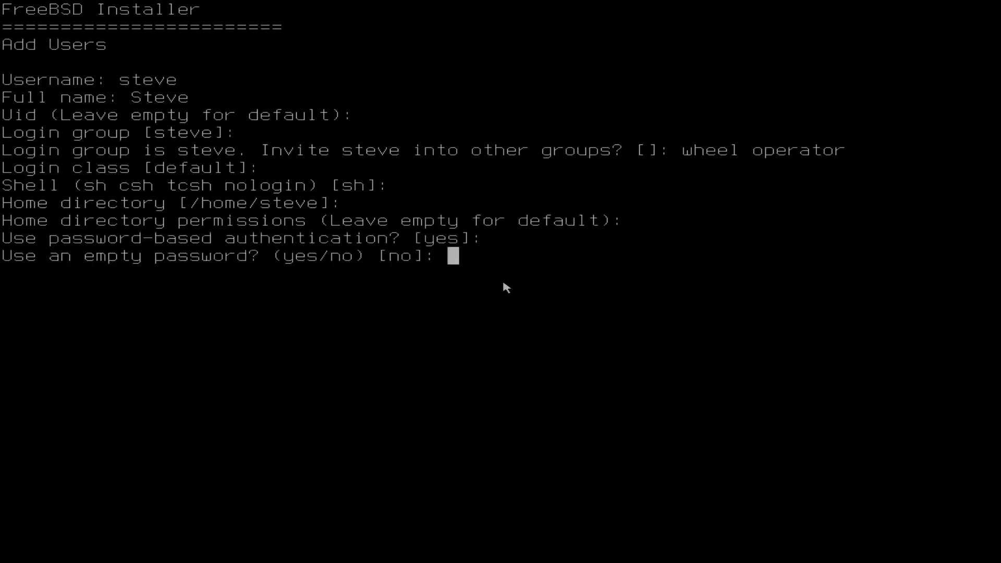
Step: Decline an empty or random password and try to enter and repeat the new user's account password
key(Return)
key(Return)
key(Return)
key(Return)
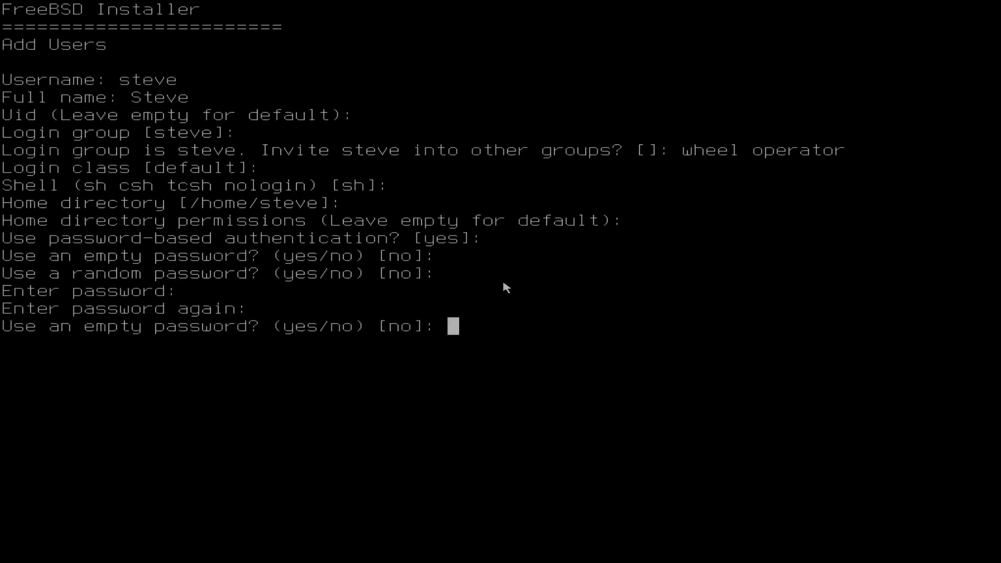
Step: Decline an empty or random password, enter the new user's account password twice, and leave the account unlocked after creation
key(Return)
key(Return)
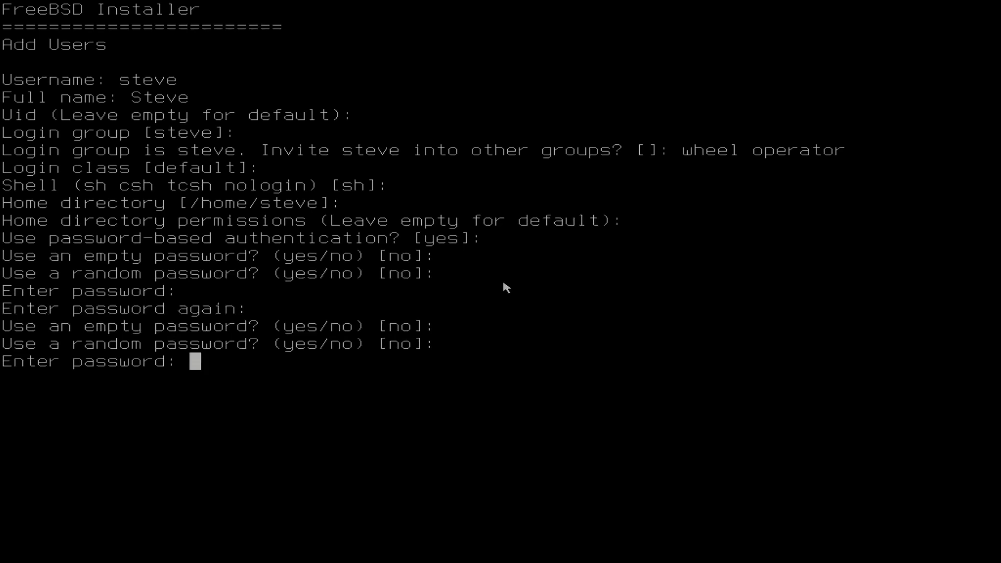
key(Return)
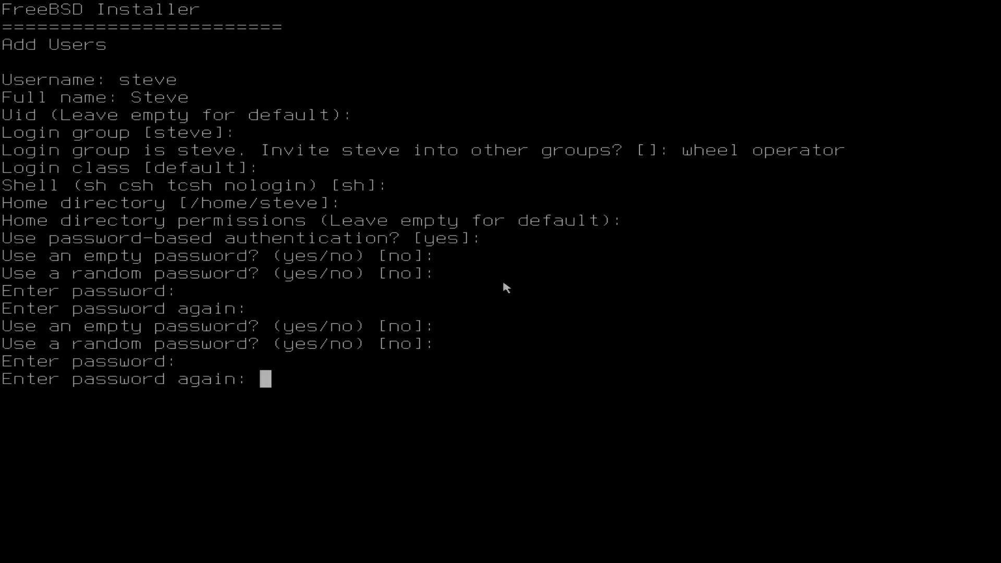
key(Return)
key(Return)
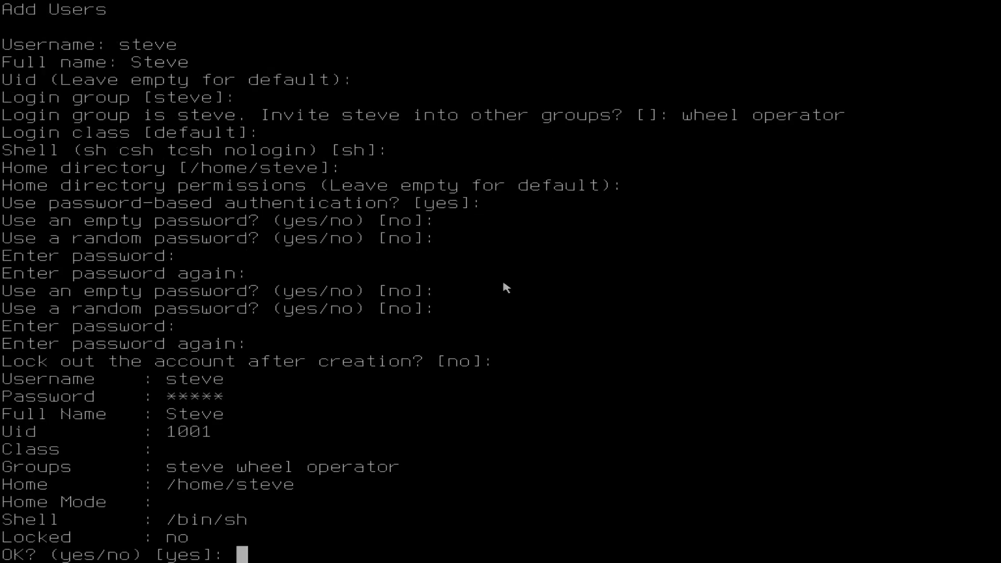
Step: Confirm the new user's account details with y and decline adding another user
text(y)
key(BackSpace)
text(y)
key(Return)
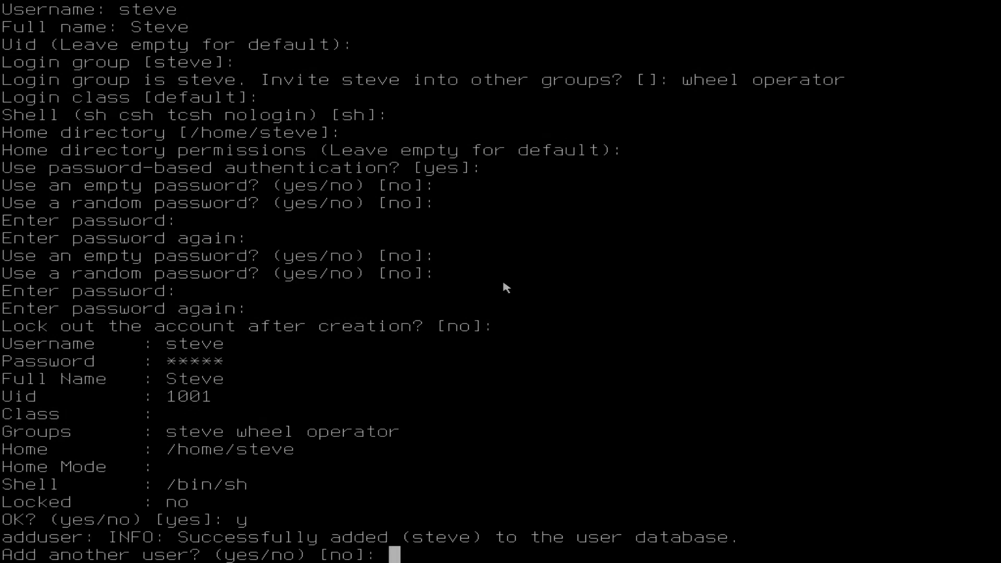
key(Return)
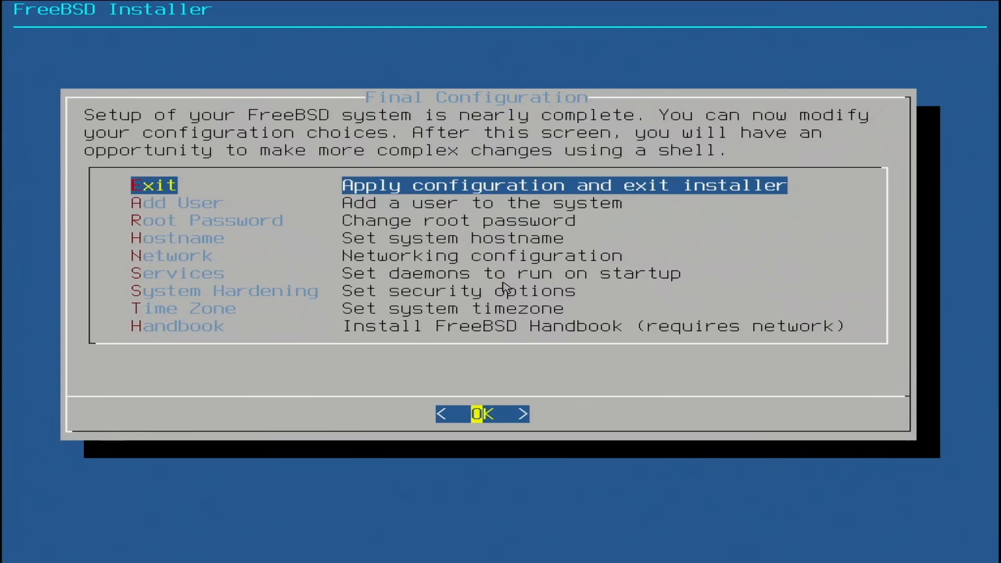
Step: Apply the final configuration and choose to open a shell in the new system for manual modifications
key(Return)
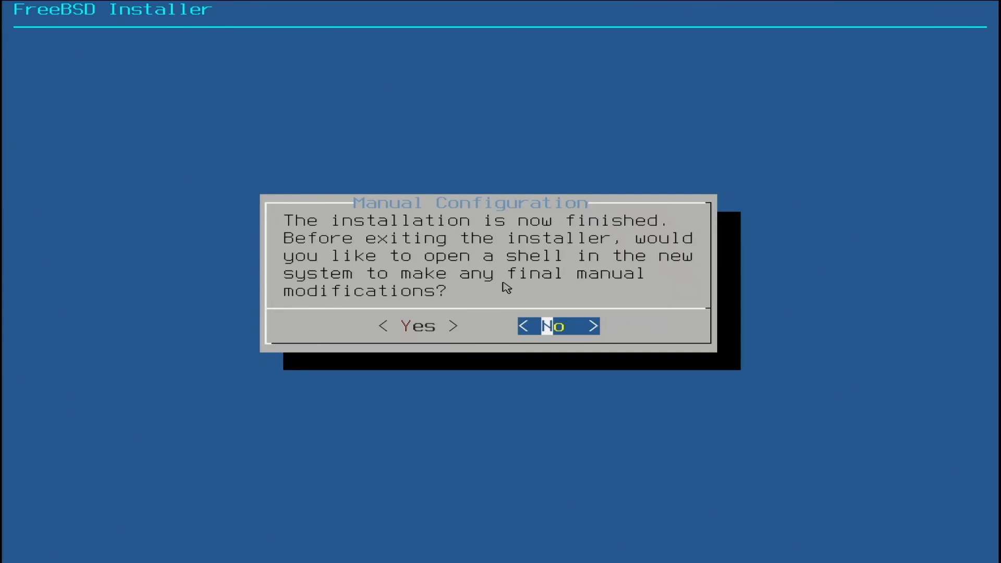
key(Left)
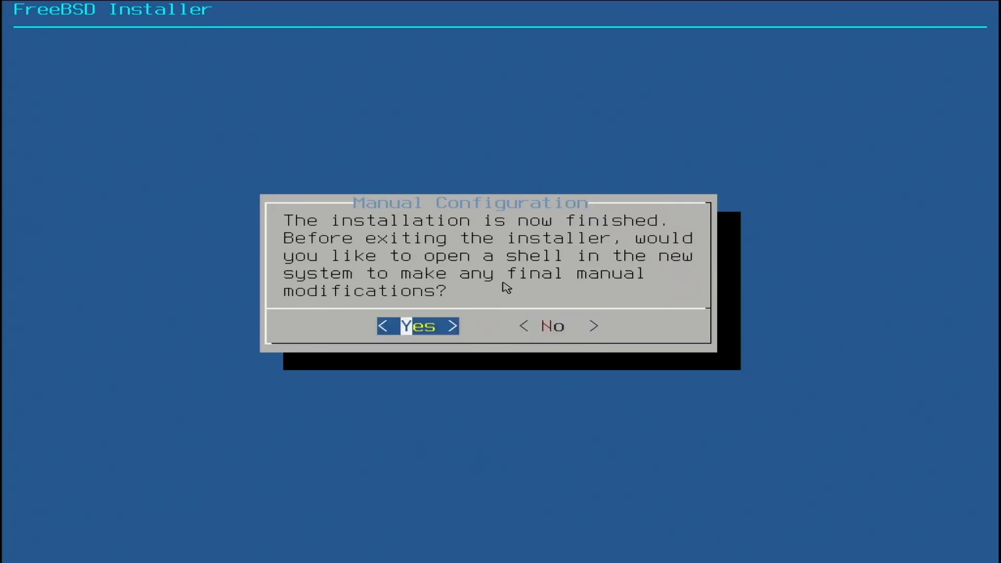
key(Return)
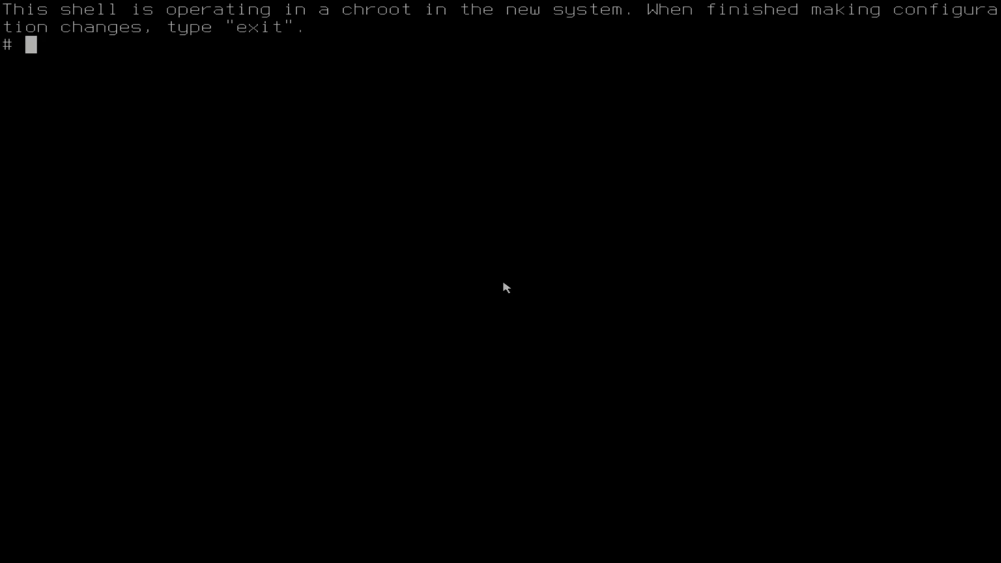
Step: Open /etc/rc.conf in the ee editor from the new system's shell
key(Return)
text(ee /)
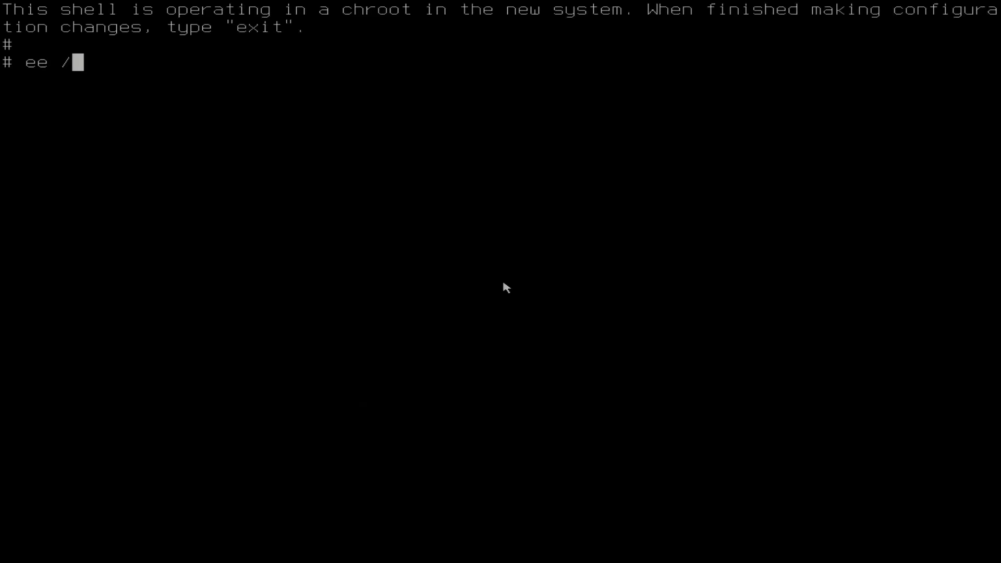
text(etc/)
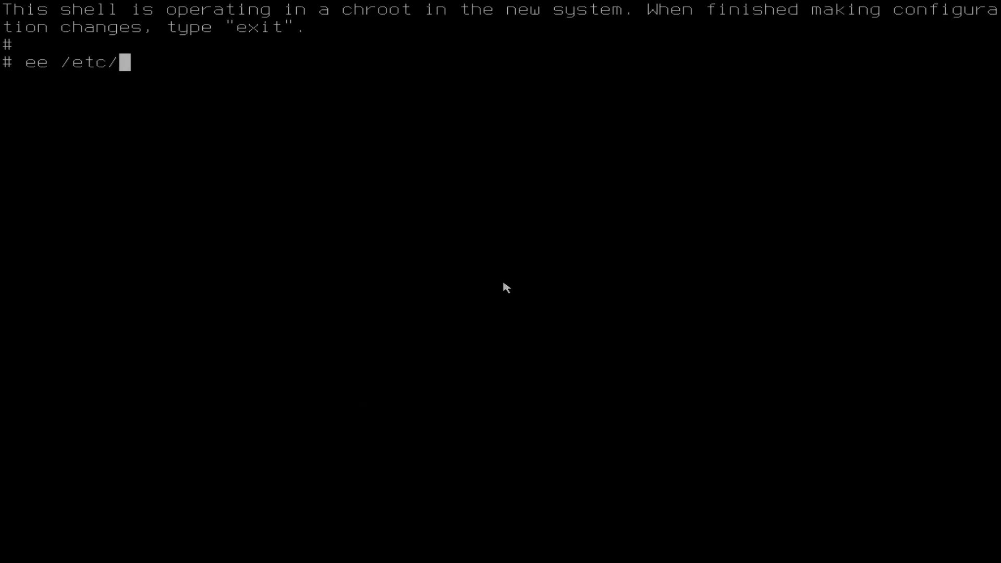
text(rc.c)
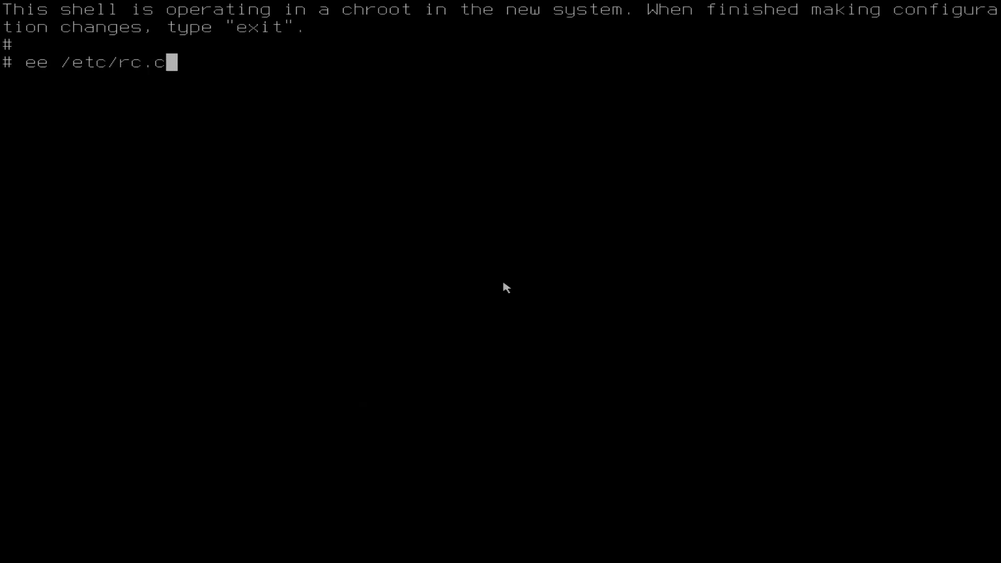
text(onf)
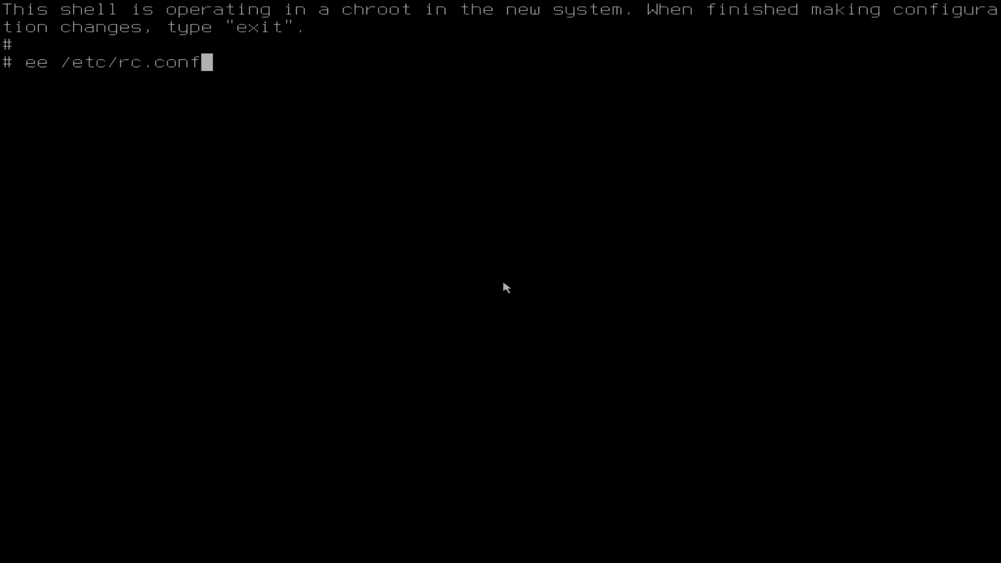
key(Return)
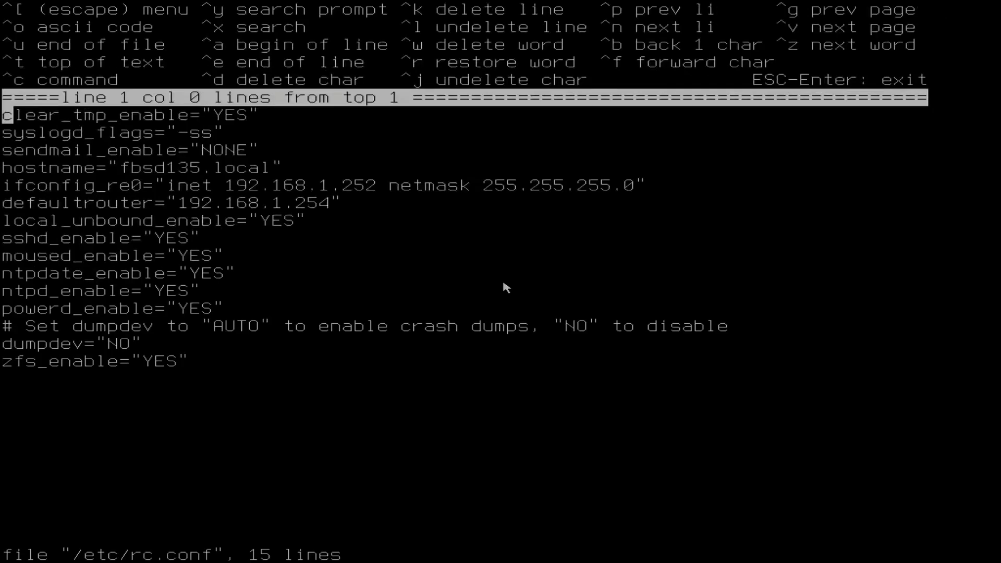
Step: Set moused_enable to "NO" in /etc/rc.conf
key(Down)
key(Down)
key(Down)
key(Down)
key(Down)
key(Down)
key(Down)
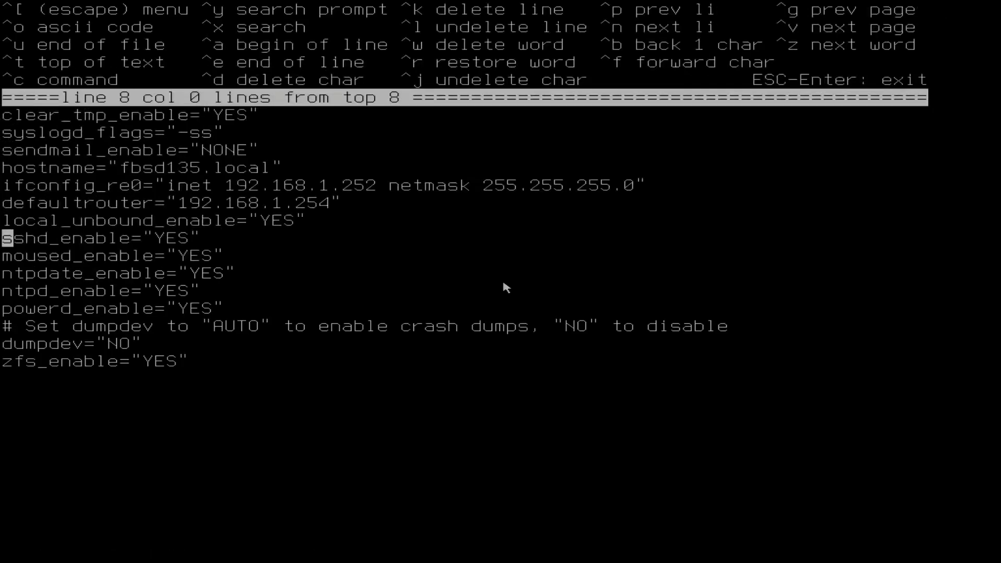
key(Down)
key(Right)
key(Right)
key(Right)
key(Right)
key(Right)
key(Right)
key(Right)
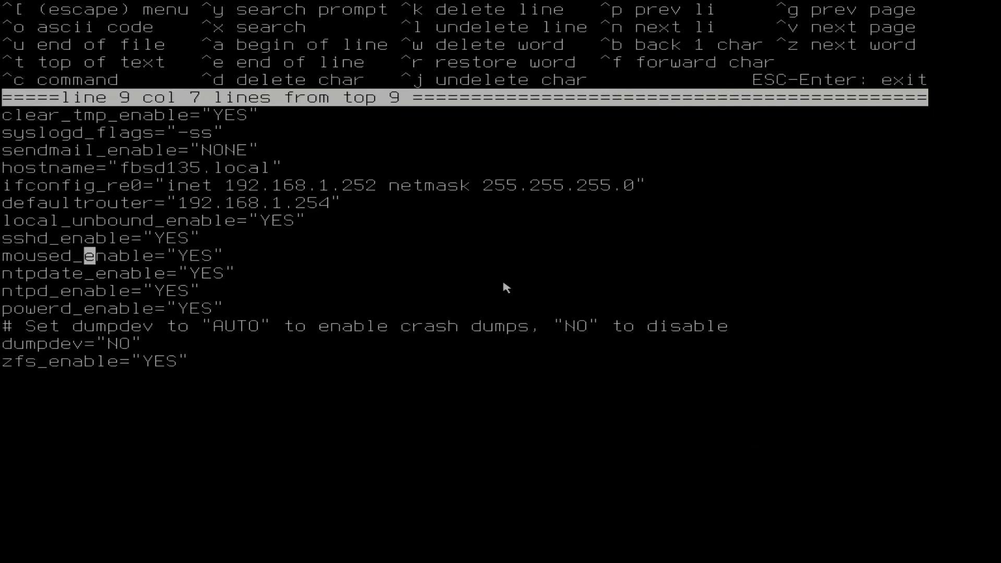
key(Right)
key(Right)
key(Right)
key(Right)
key(Right)
key(Right)
key(Right)
key(Right)
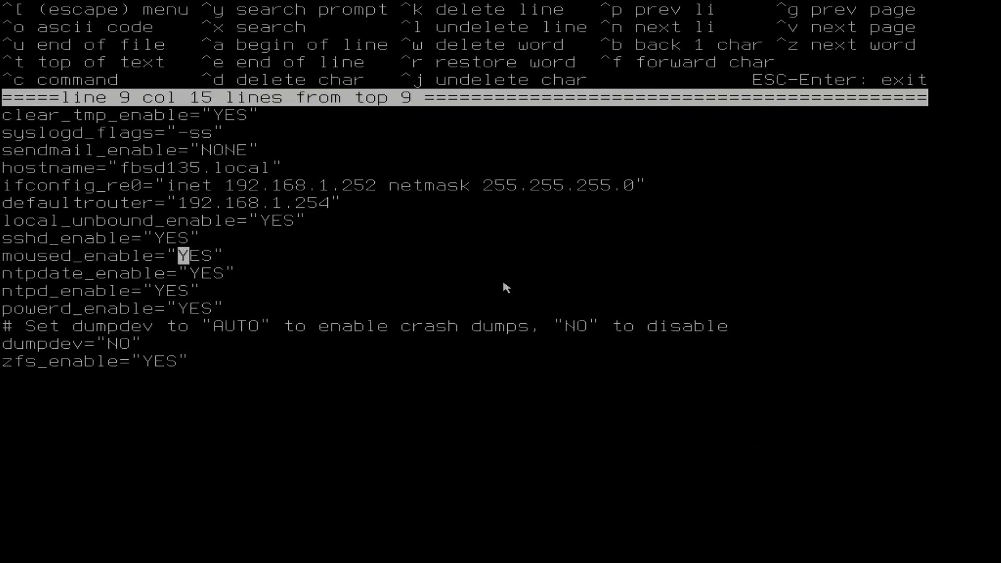
key(Delete)
key(Delete)
key(Delete)
text(NO)
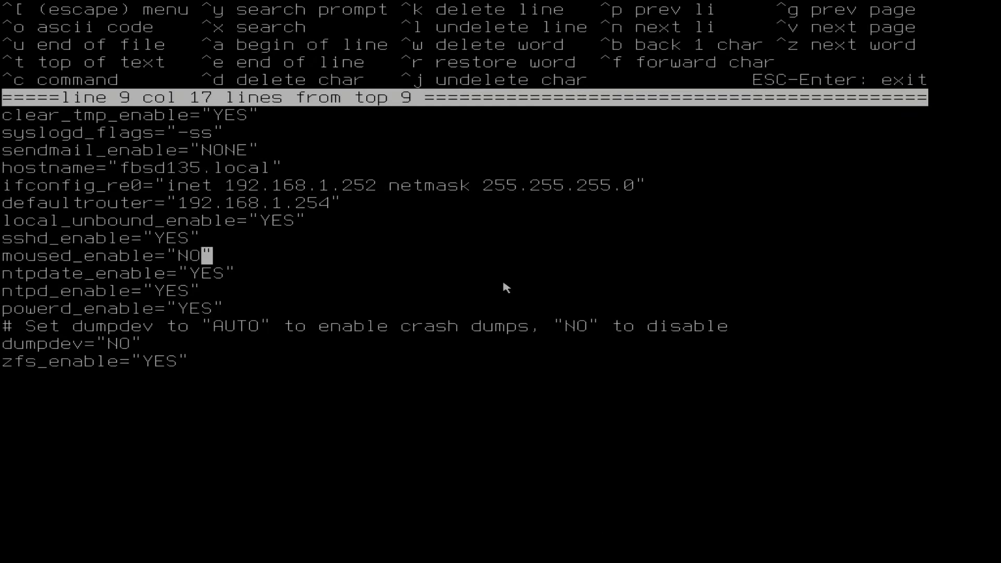
Step: Leave the ee editor and save the changes to /etc/rc.conf
key(Escape)
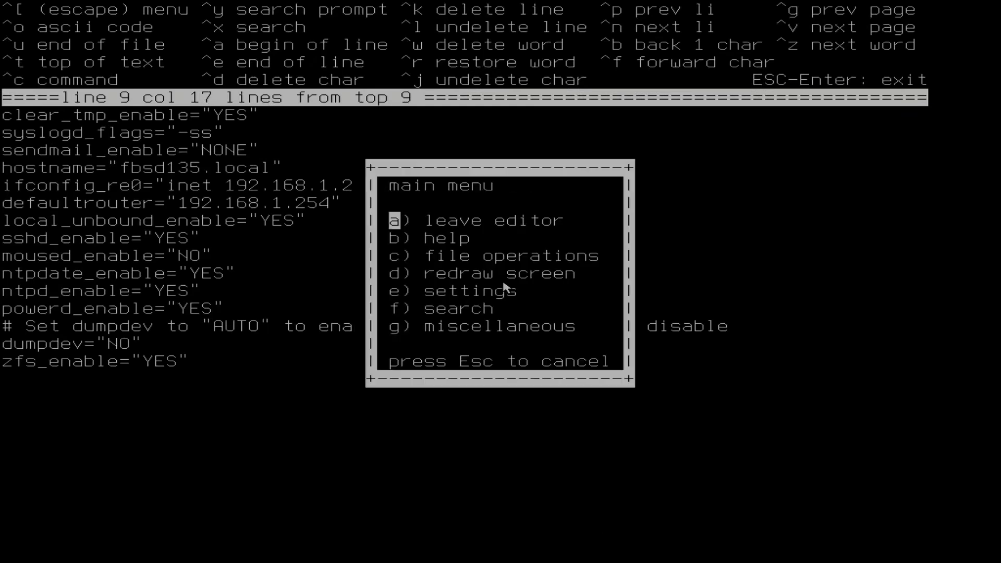
key(Return)
Step: Exit the chroot shell and reboot into the installed system
key(Return)
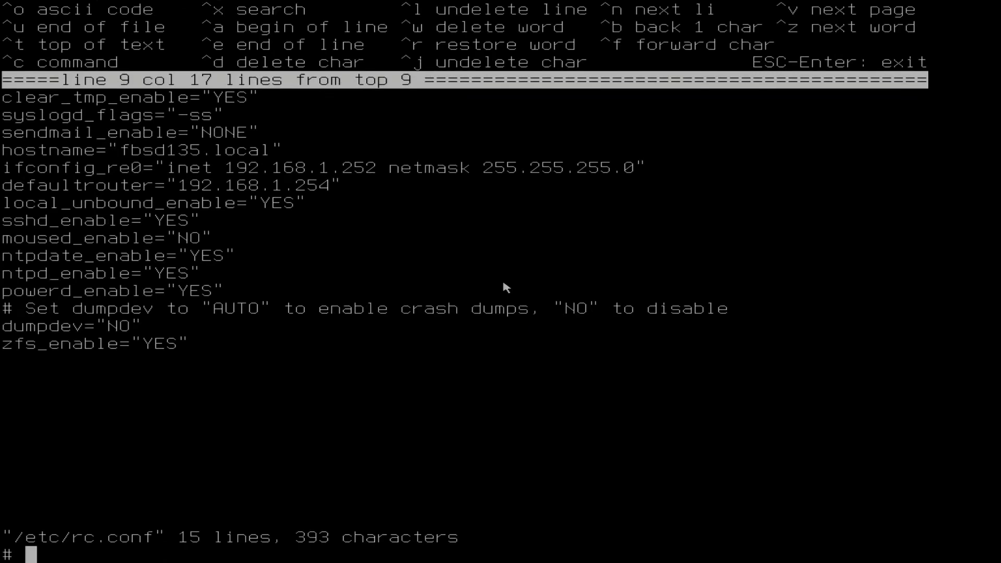
text(exit)
key(Return)
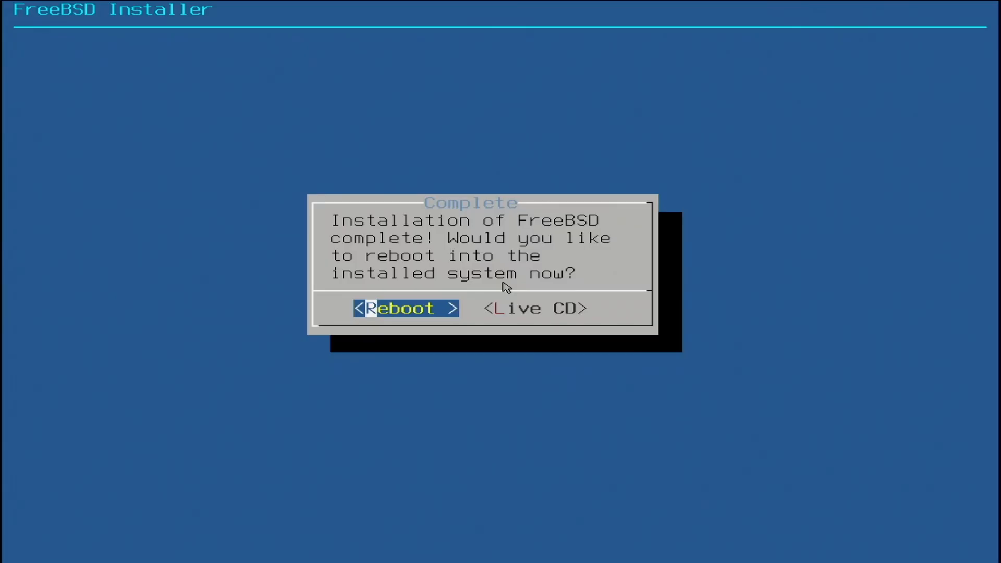
key(Return)
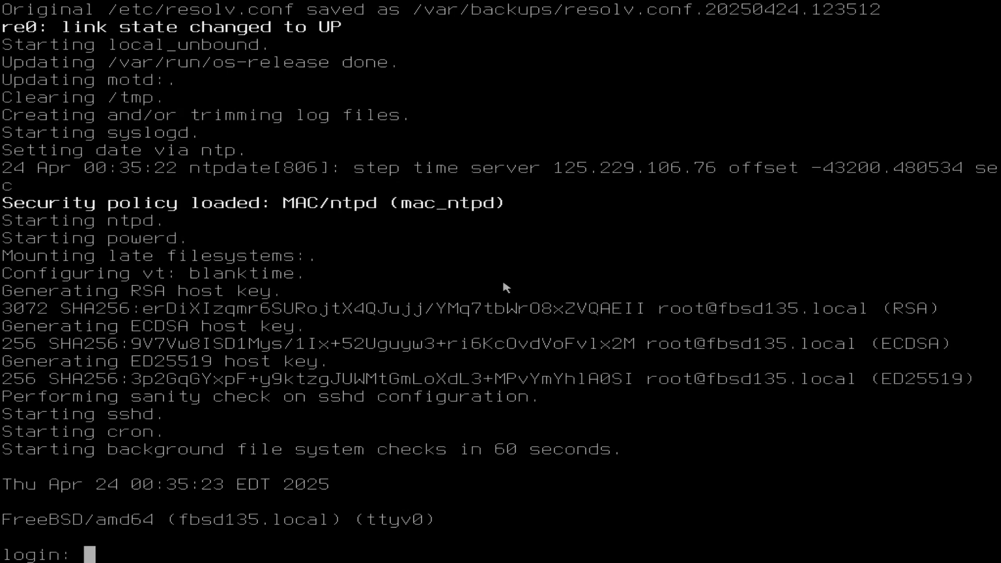
Step: Log in to the console as root with the root account password
text(root)
key(Return)
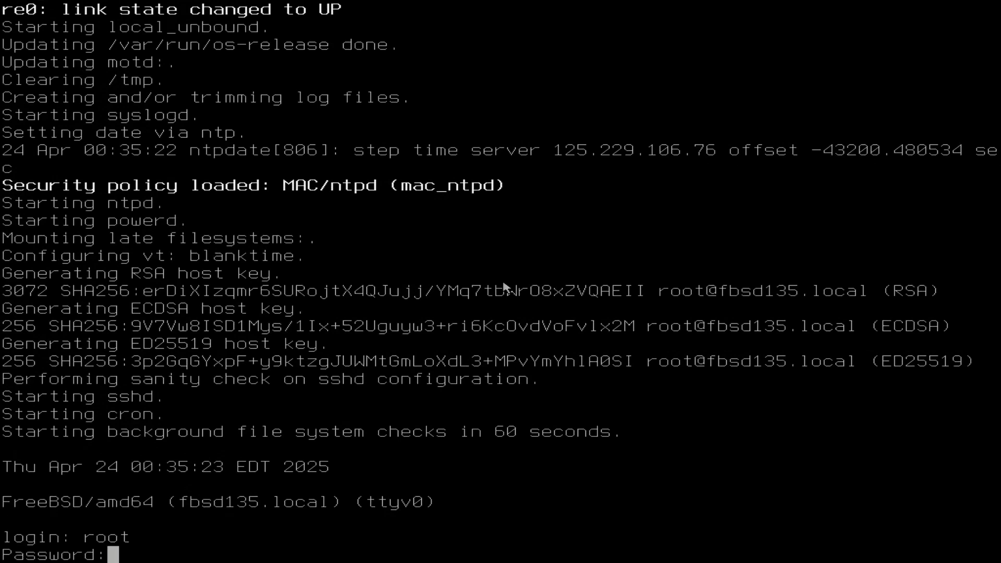
key(Return)
Step: Show the full system and kernel version information with uname -a
text(uname )
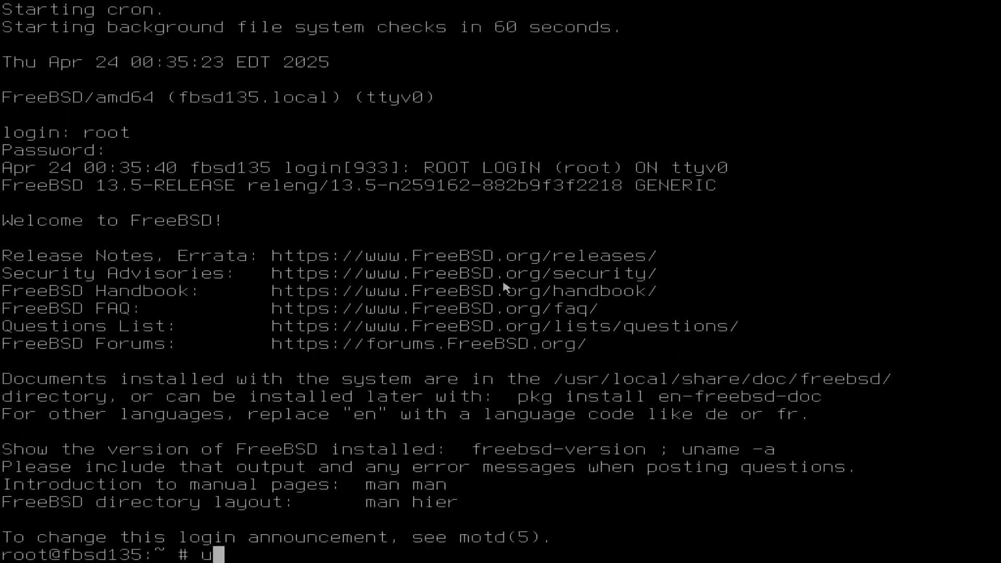
text(-a)
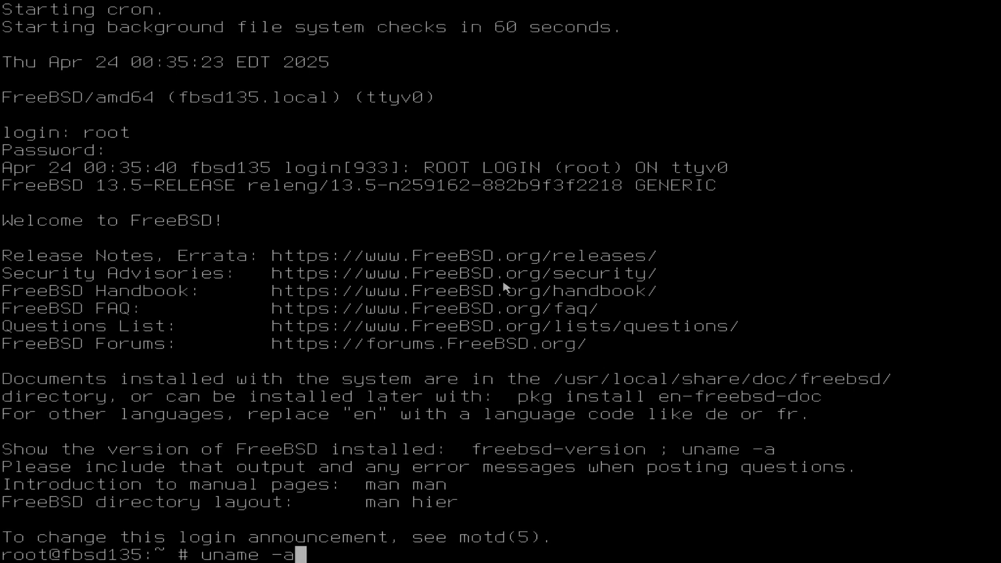
key(Return)
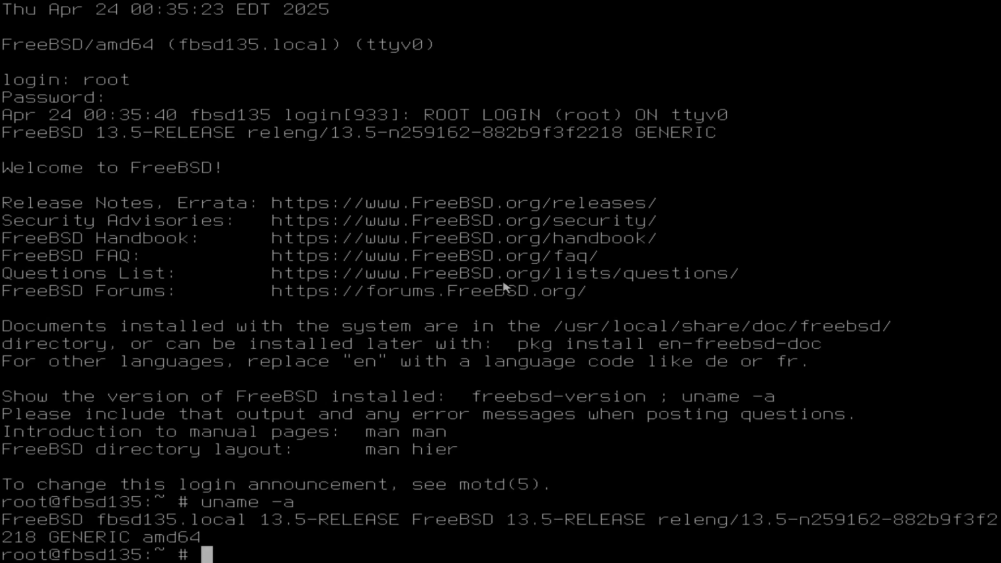
text(ping )
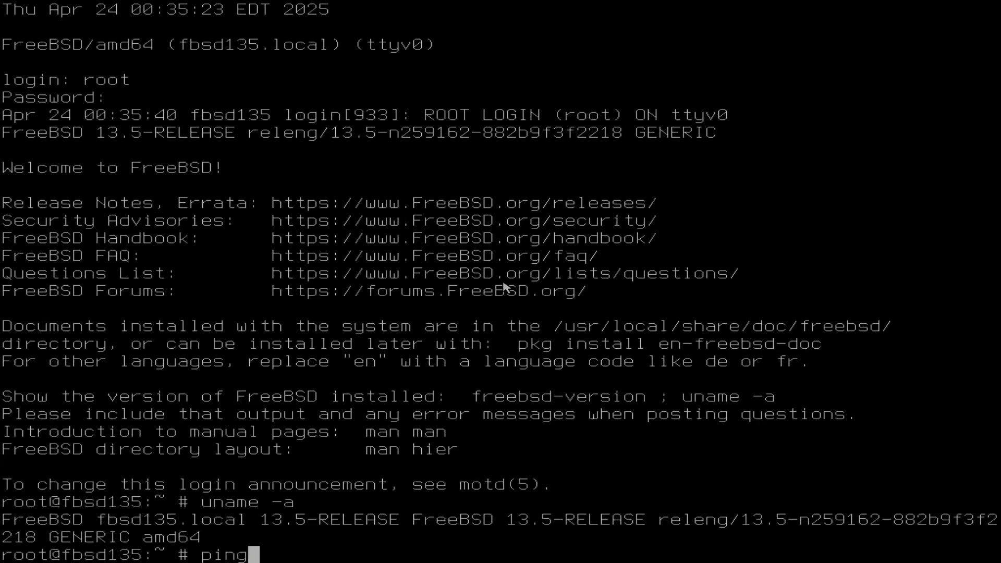
text(ww)
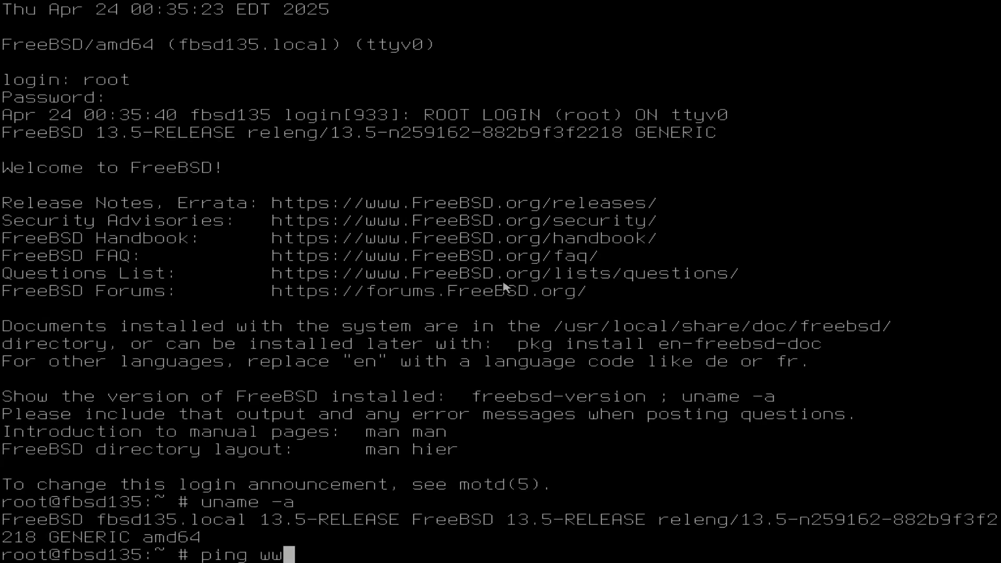
text(w.google.com)
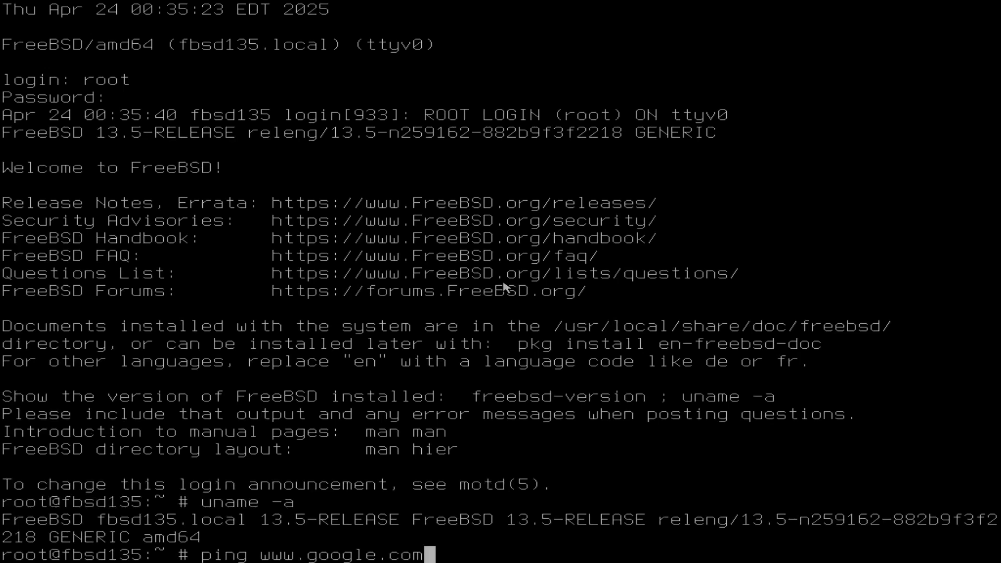
key(Return)
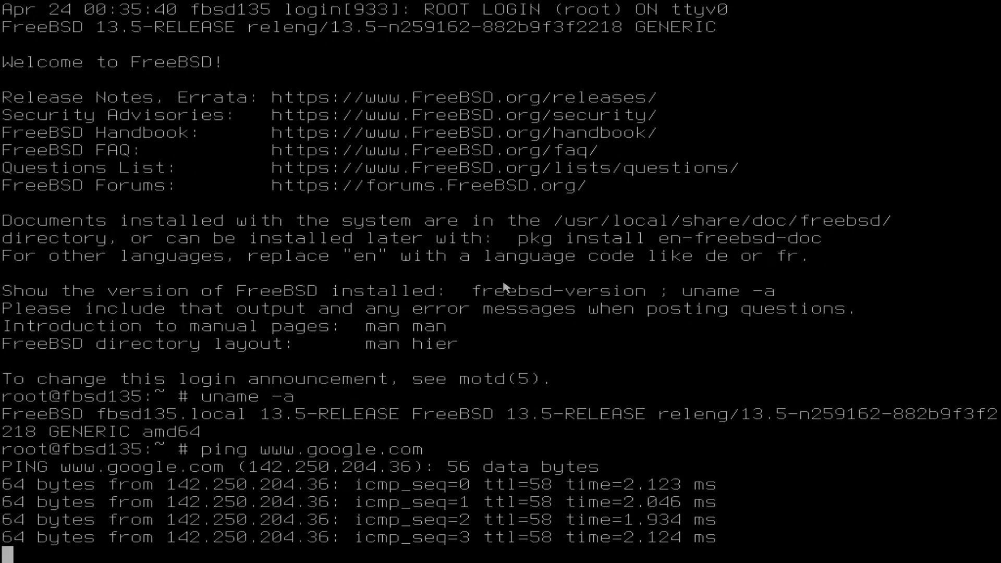
key(ctrl+c)
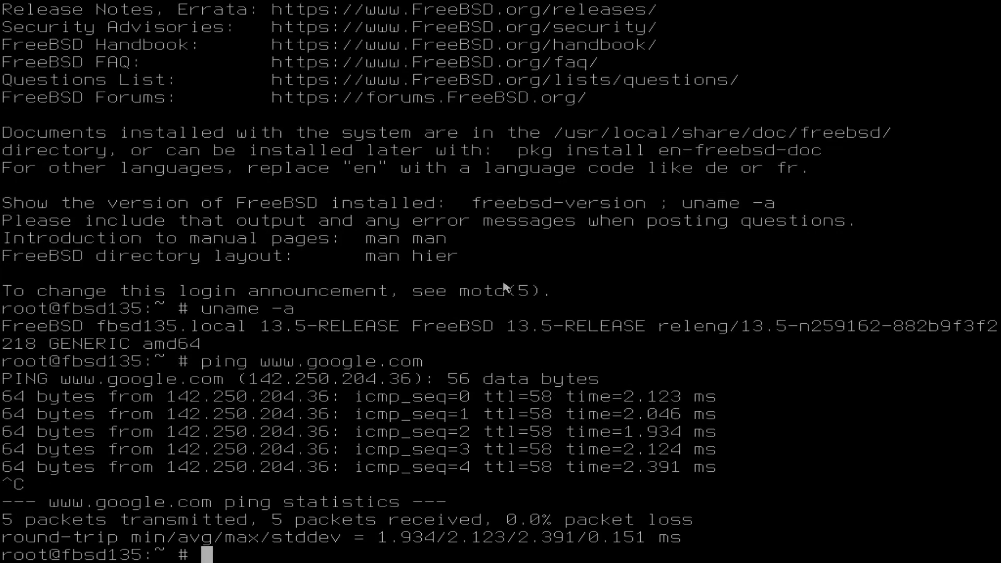
Step: Check the health and disk layout of the ZFS pool with zpool status
text(zpool)
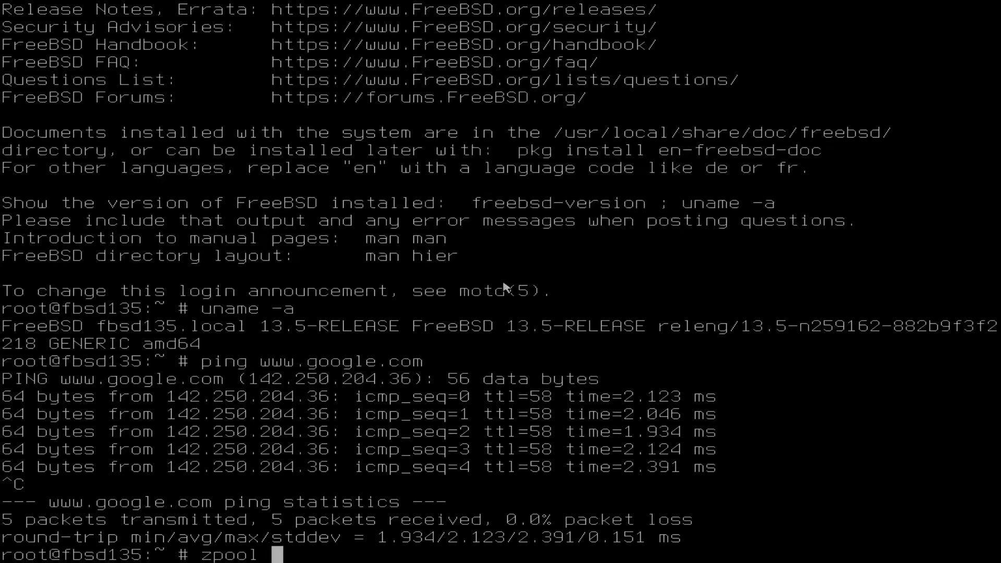
text( status)
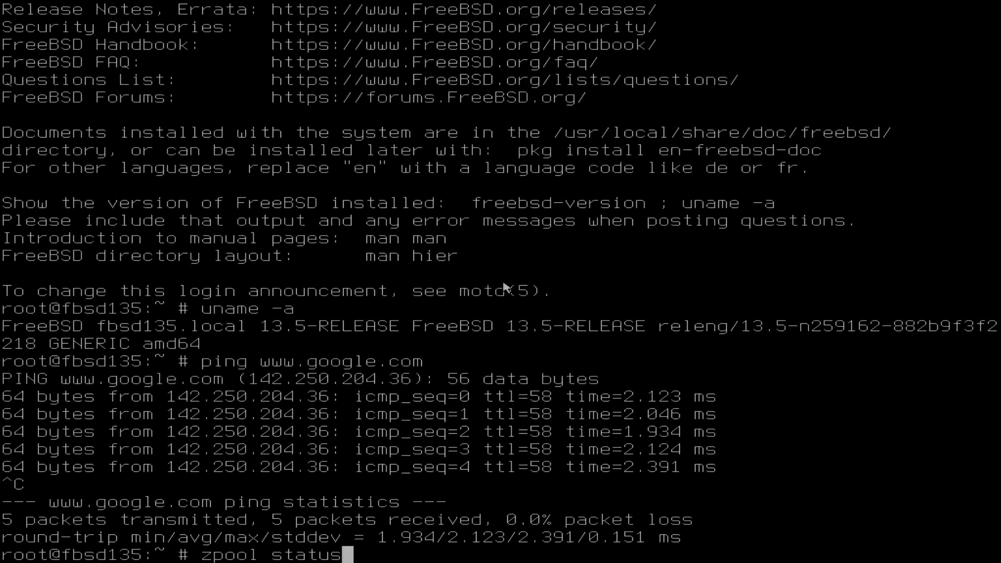
key(Return)
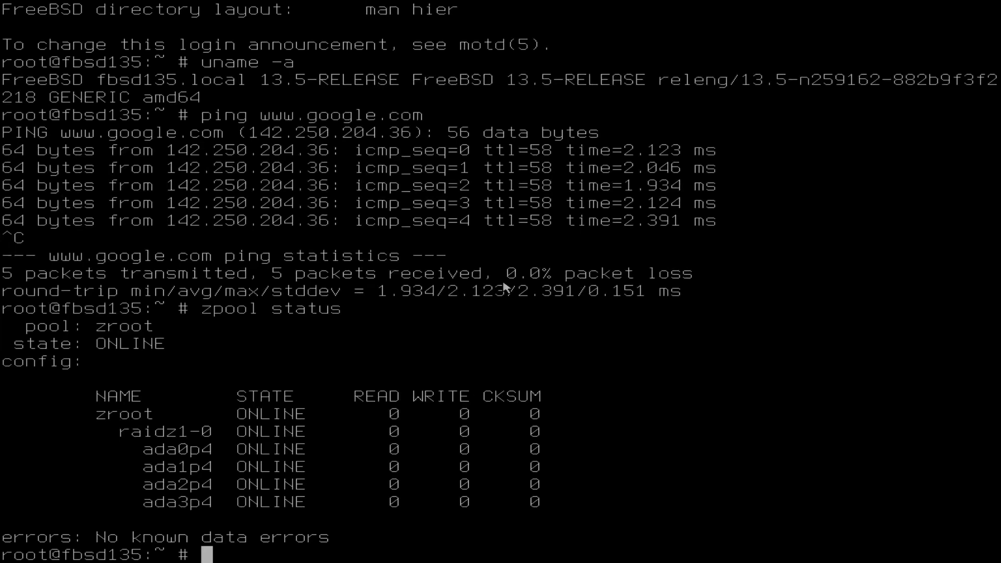
Step: Shut down and power off the machine immediately with shutdown -p now
text(shutdown )
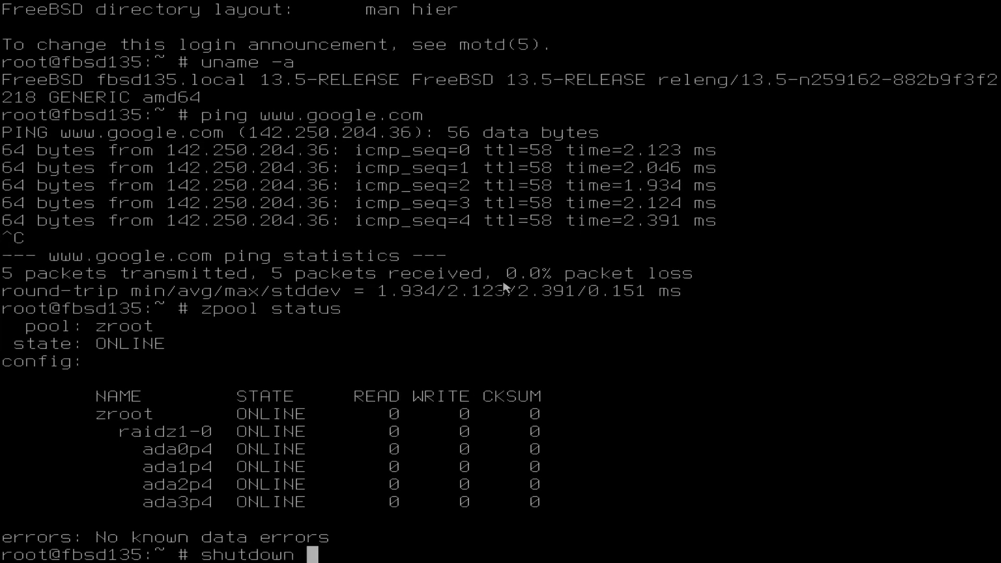
text(-p now)
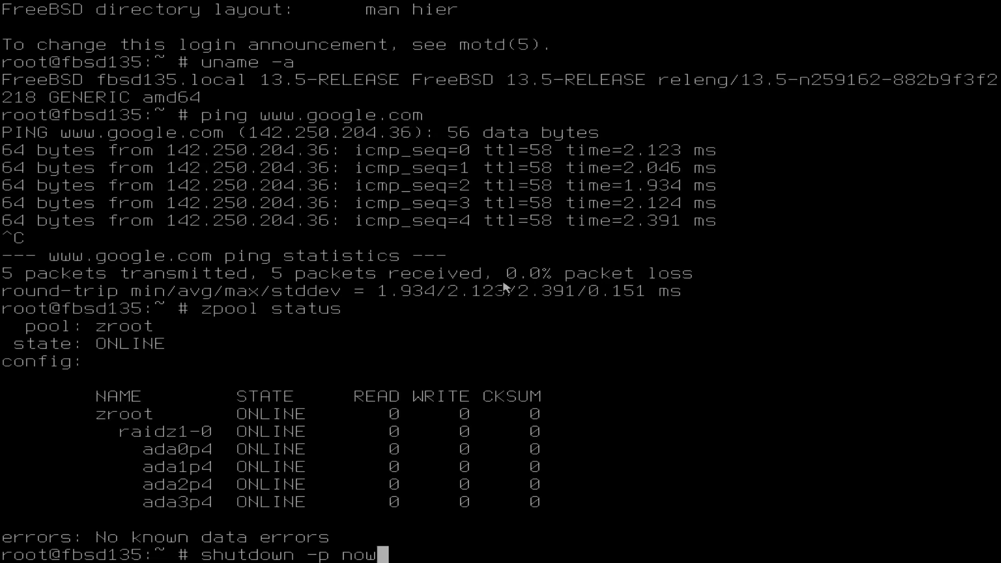
key(Return)
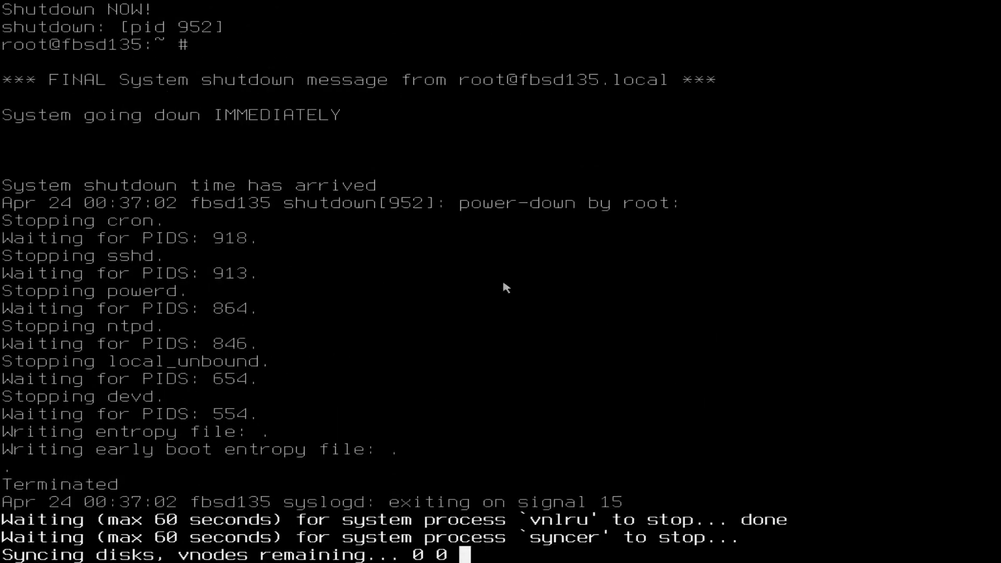